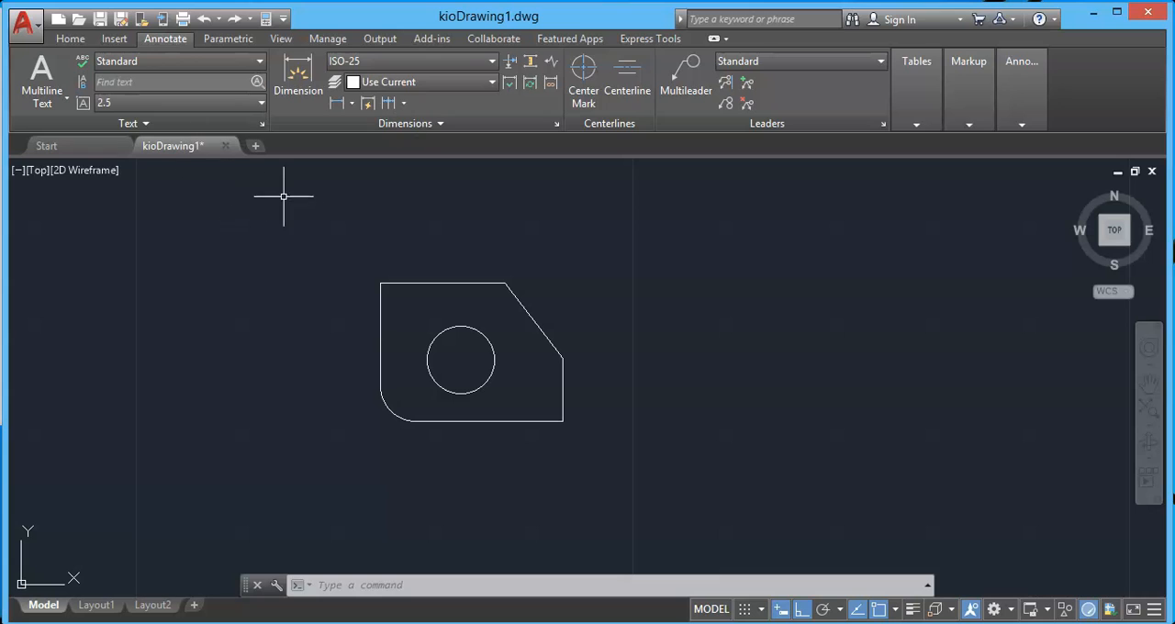
Add a horizontal linear dimension above the plate's top edge, between its two end corners.
left_click(352, 103)
left_click(361, 134)
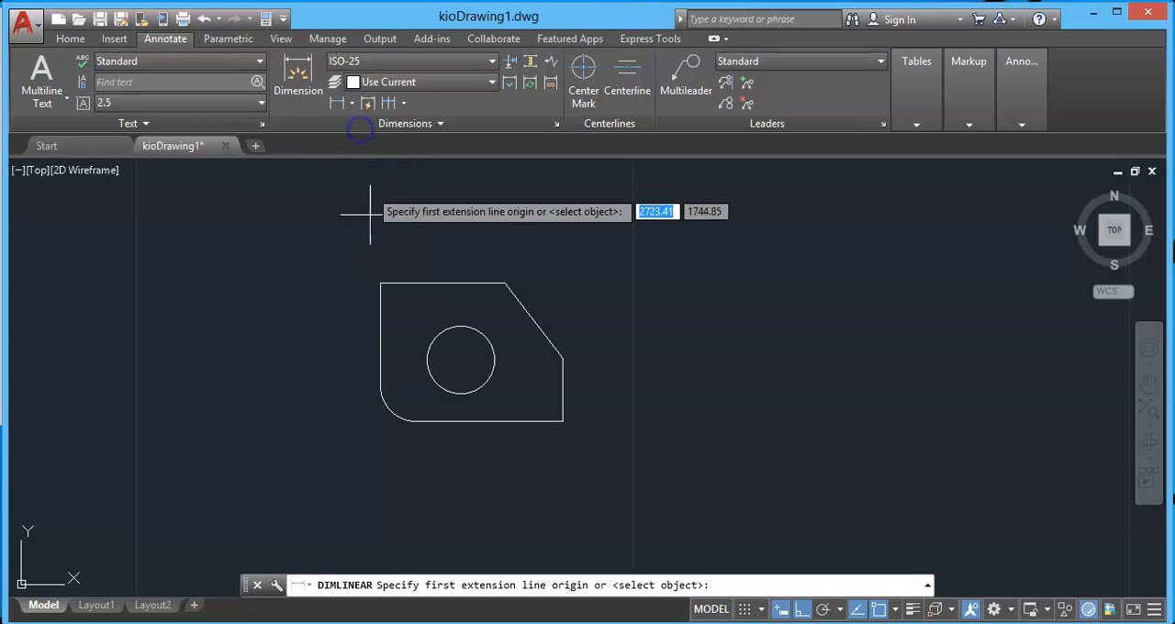
left_click(380, 283)
left_click(505, 282)
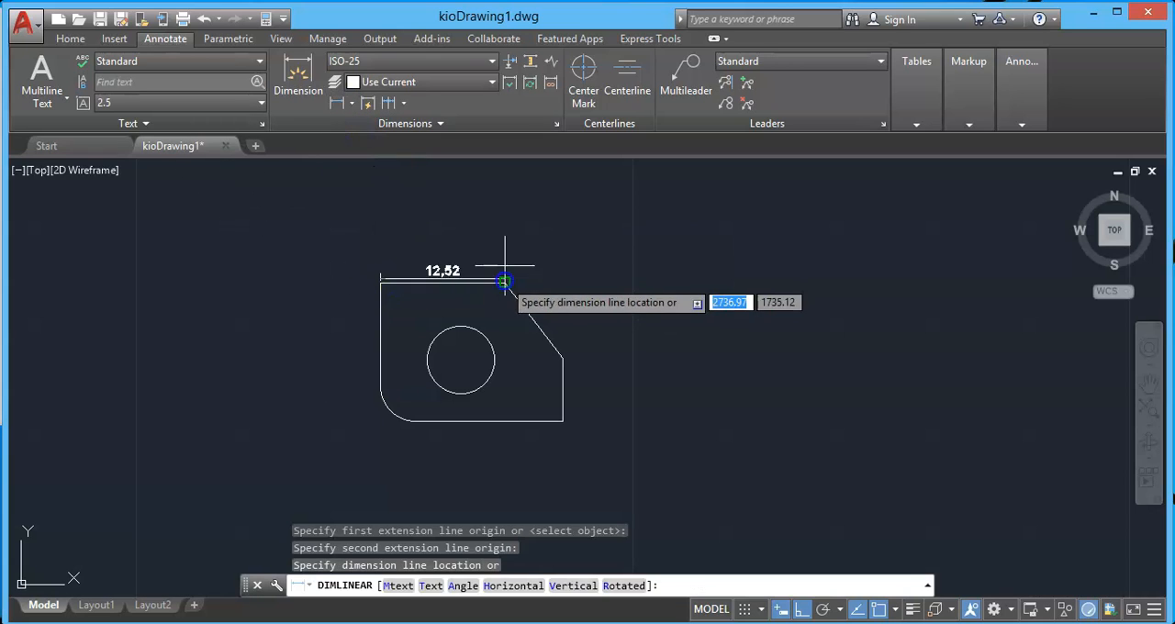
left_click(500, 253)
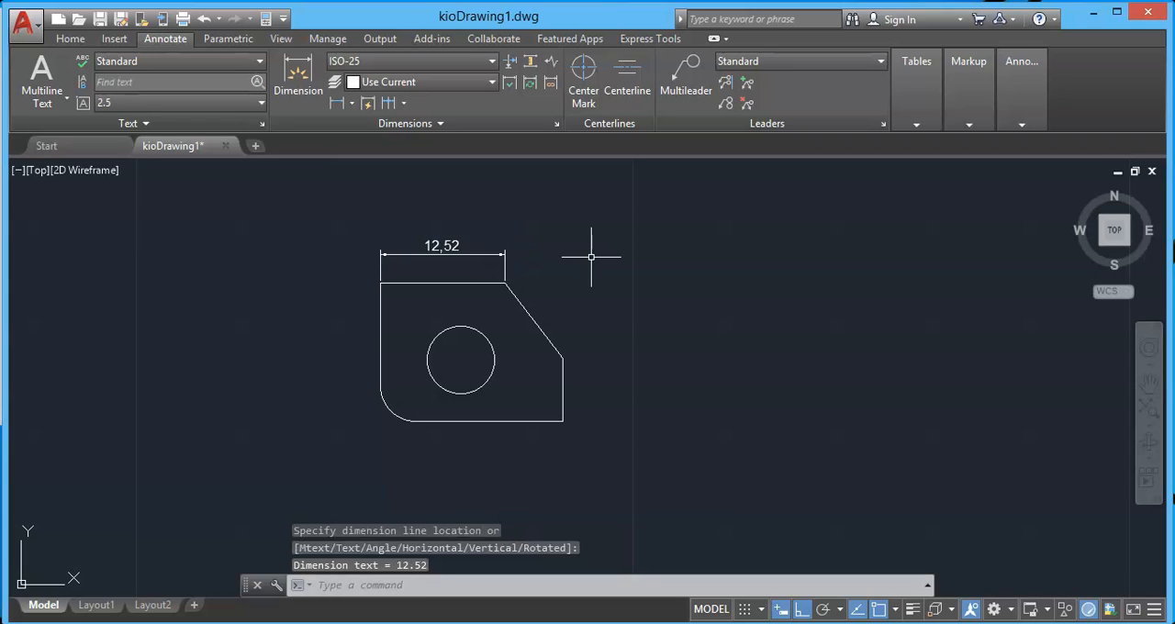
scroll(591, 257, "up", 2)
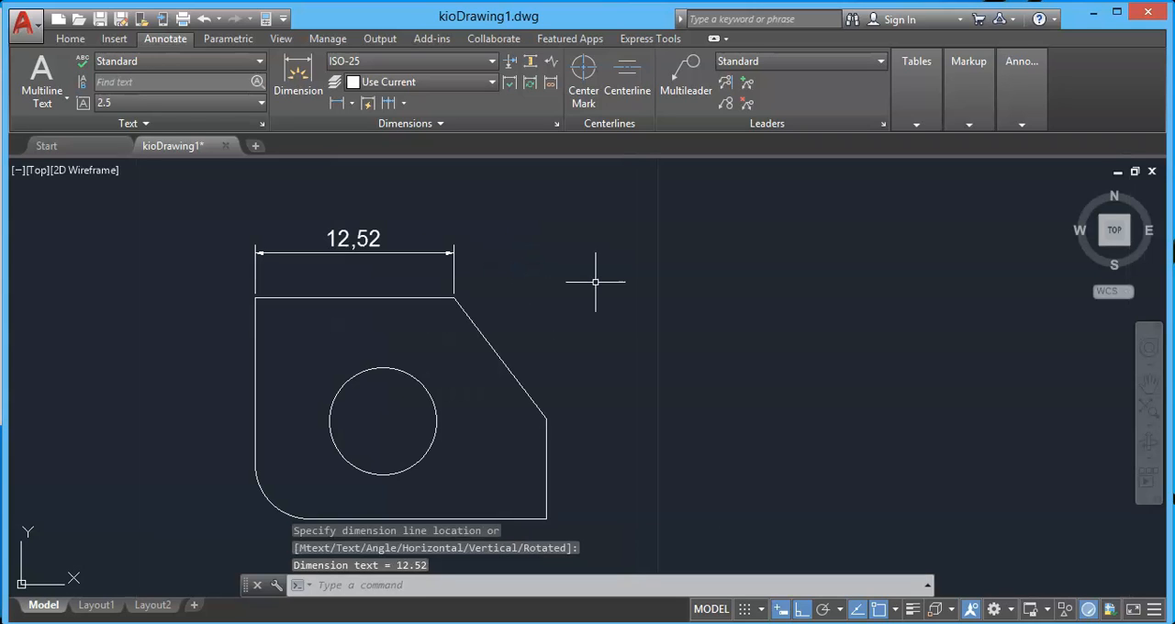
scroll(601, 289, "down", 2)
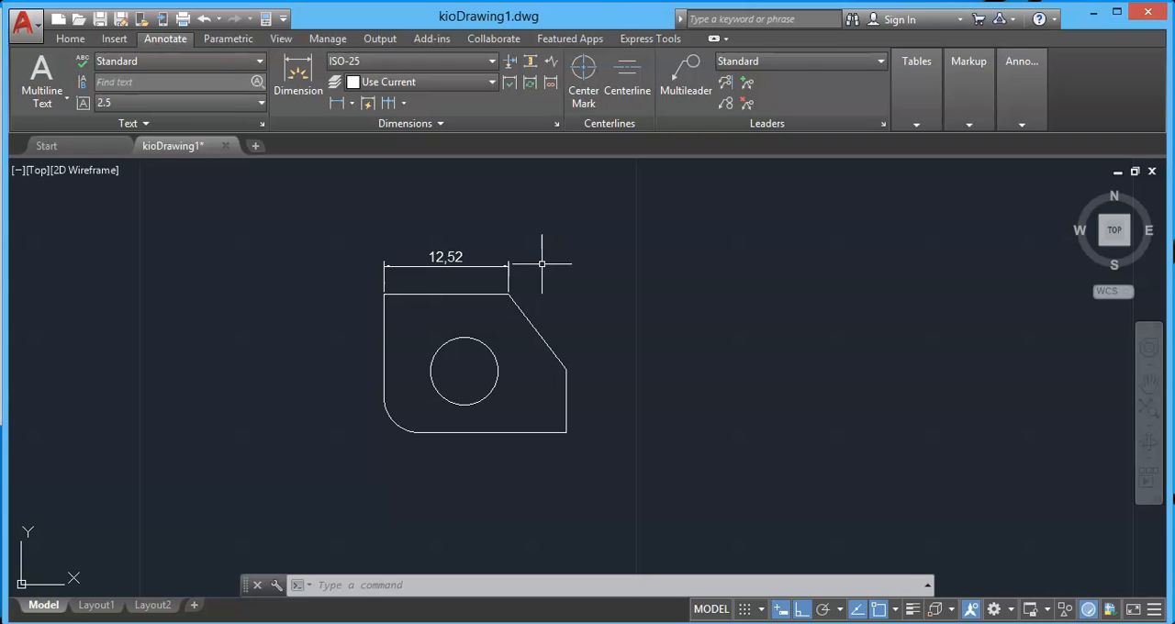
Erase the linear dimension above the plate's top edge.
left_click(446, 257)
right_click(446, 257)
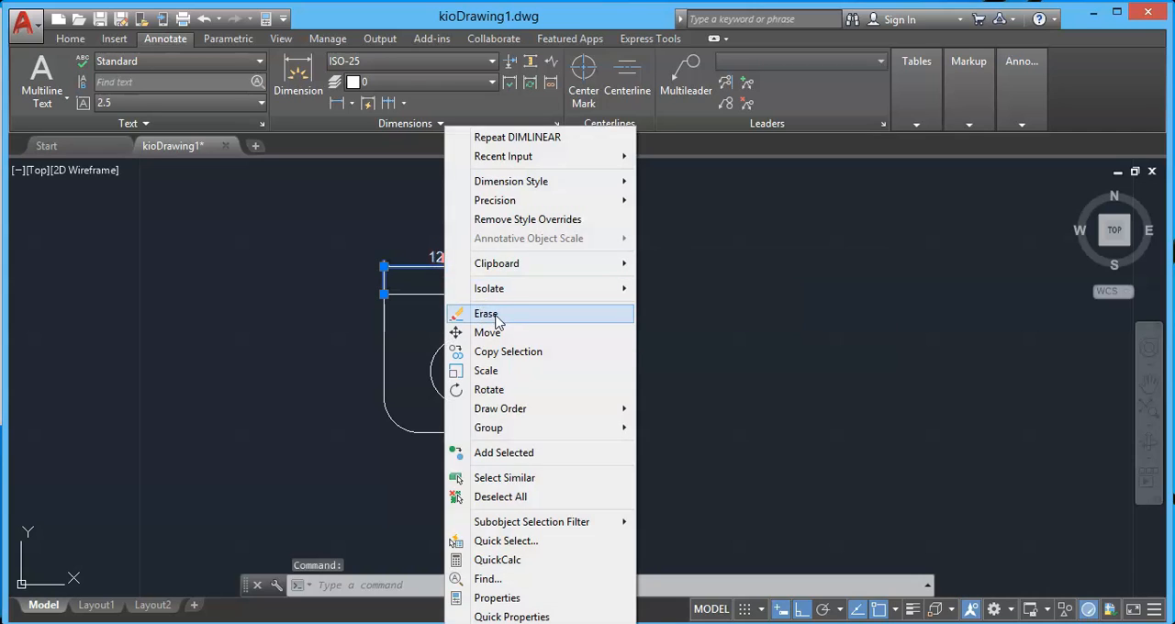
left_click(486, 314)
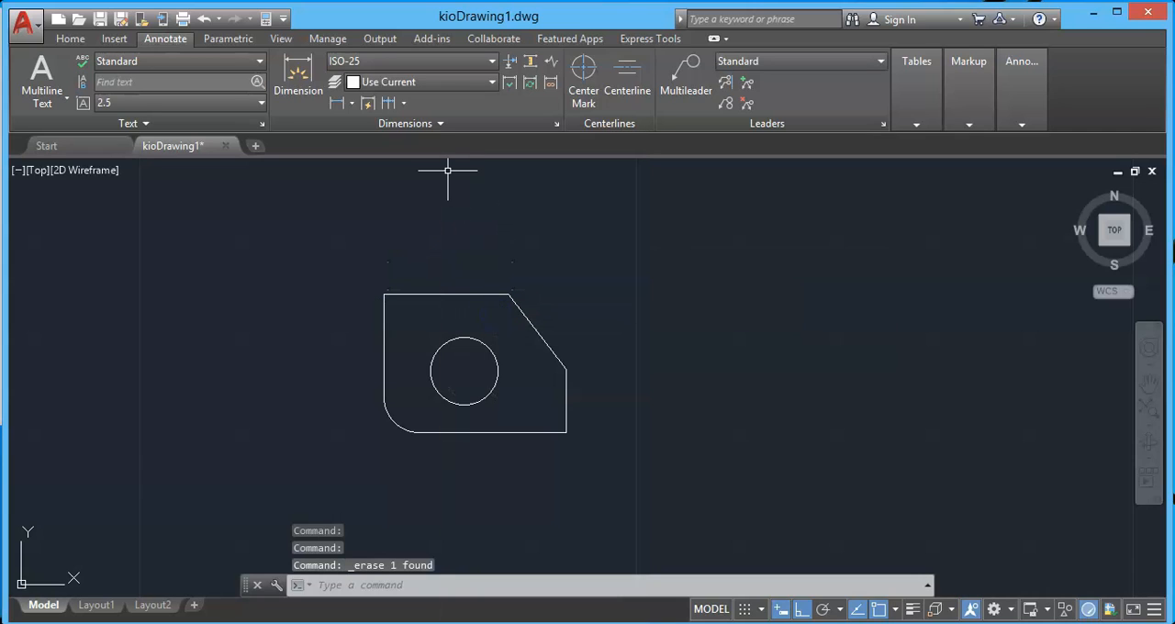
Open the tolerance settings of the ISO-25 dimension style for modification.
left_click(411, 64)
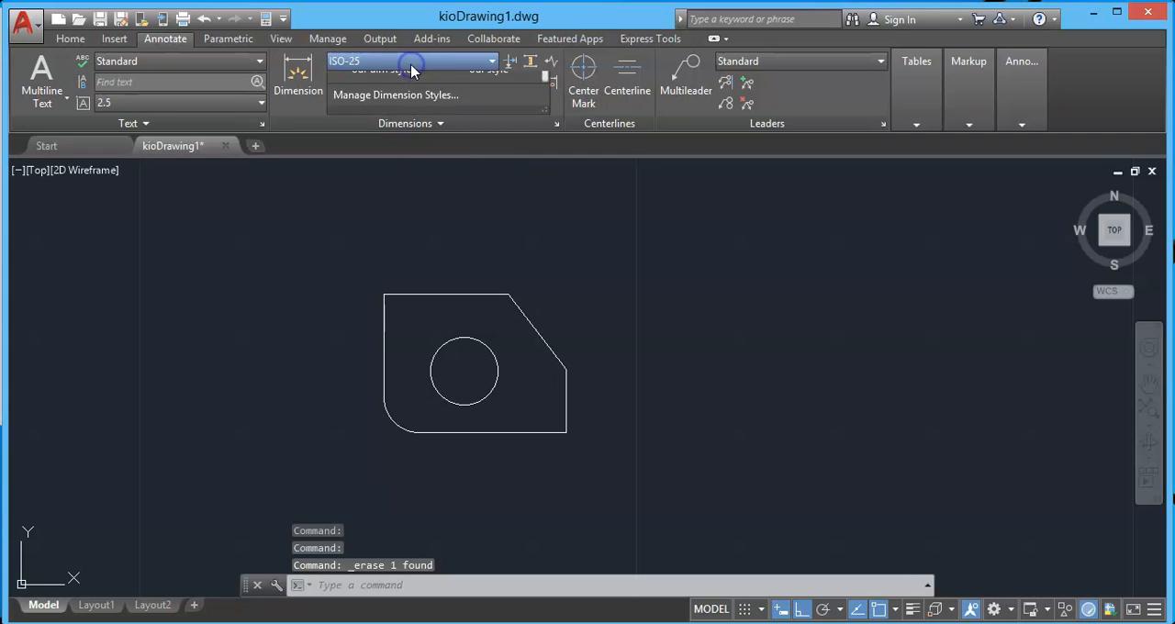
left_click(392, 249)
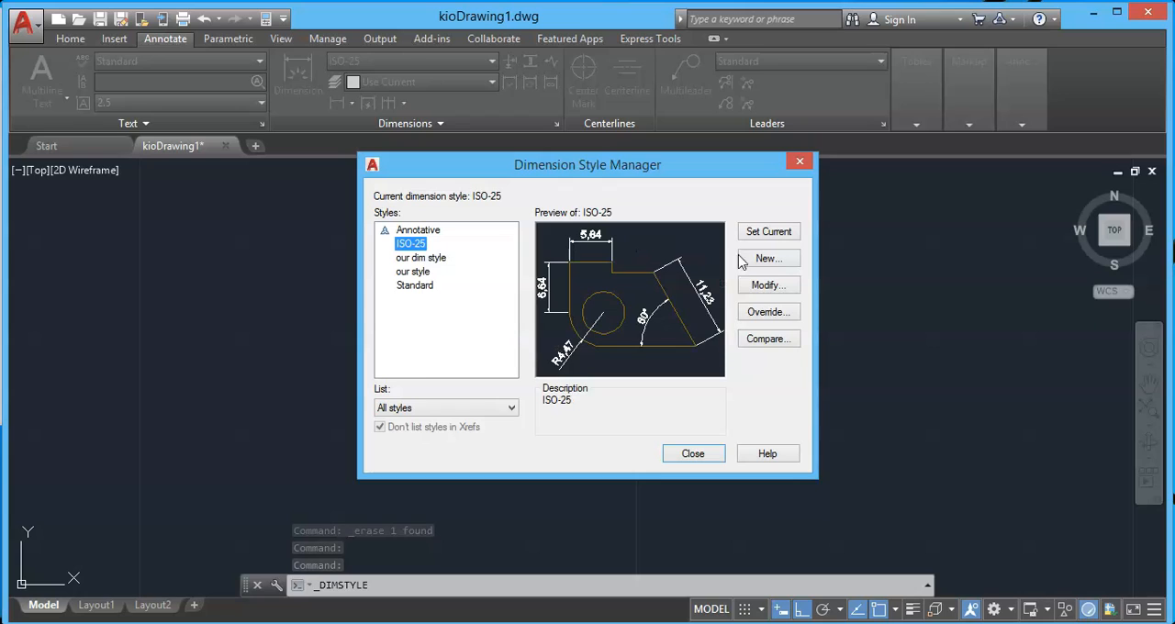
left_click(794, 287)
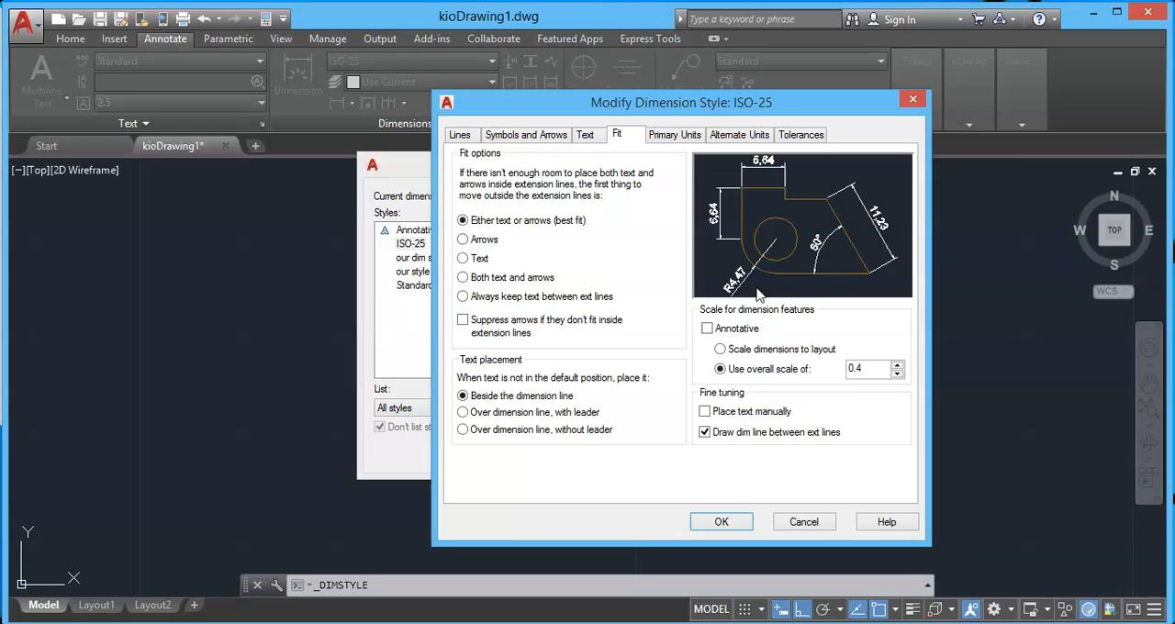
left_click(800, 135)
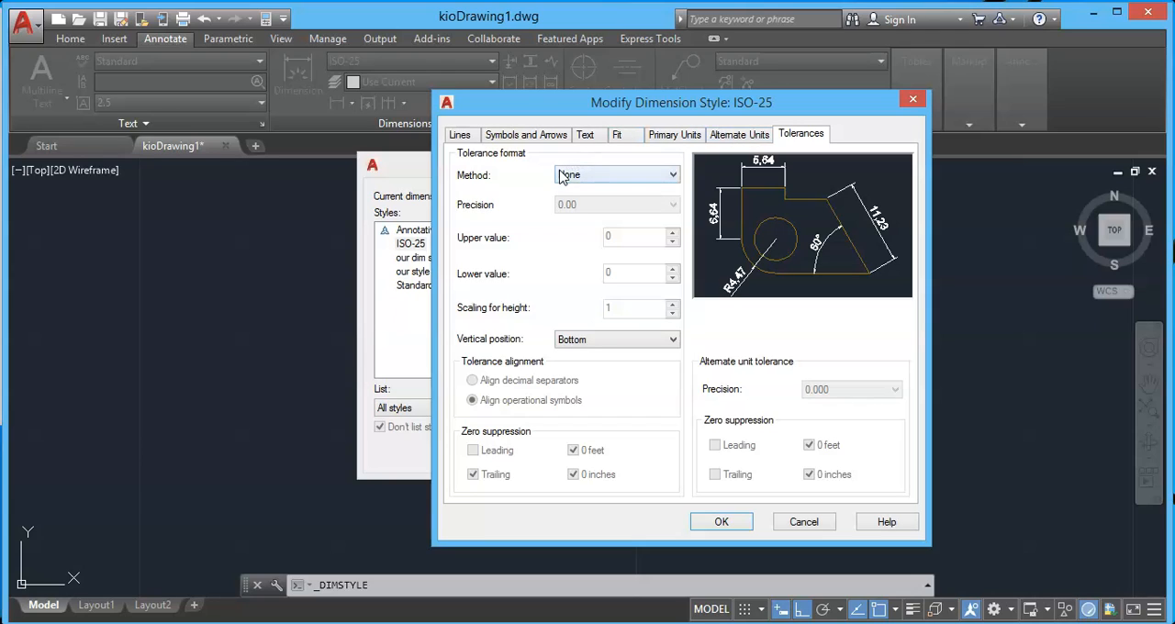
Try the Symmetrical tolerance method with a precision of 0.00 in the ISO-25 style.
left_click(633, 174)
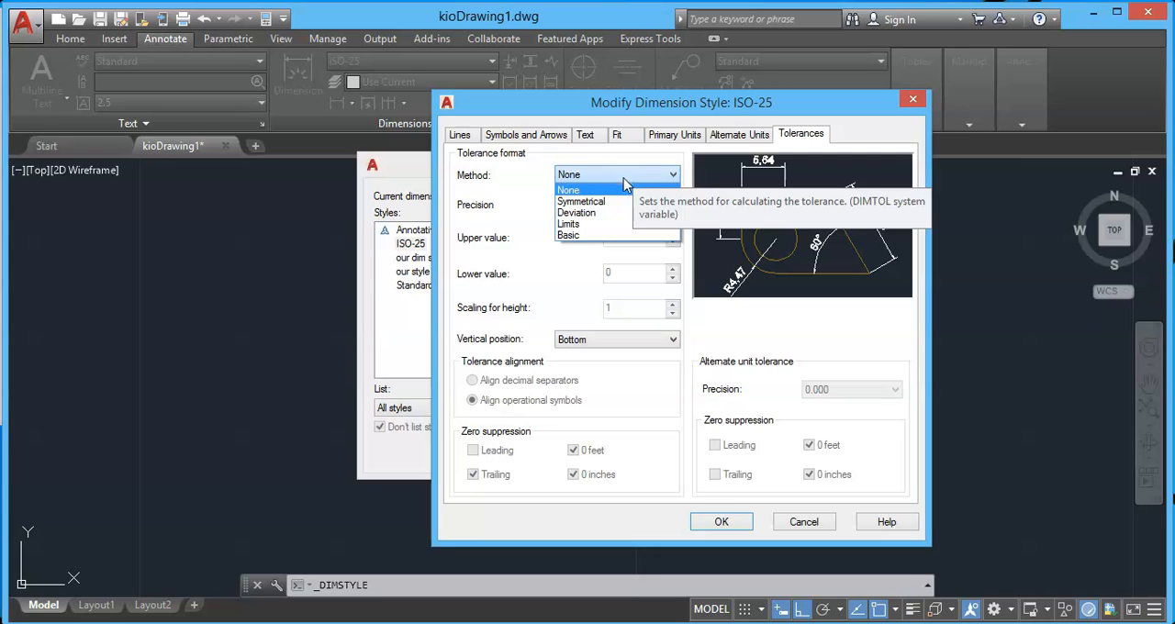
left_click(595, 201)
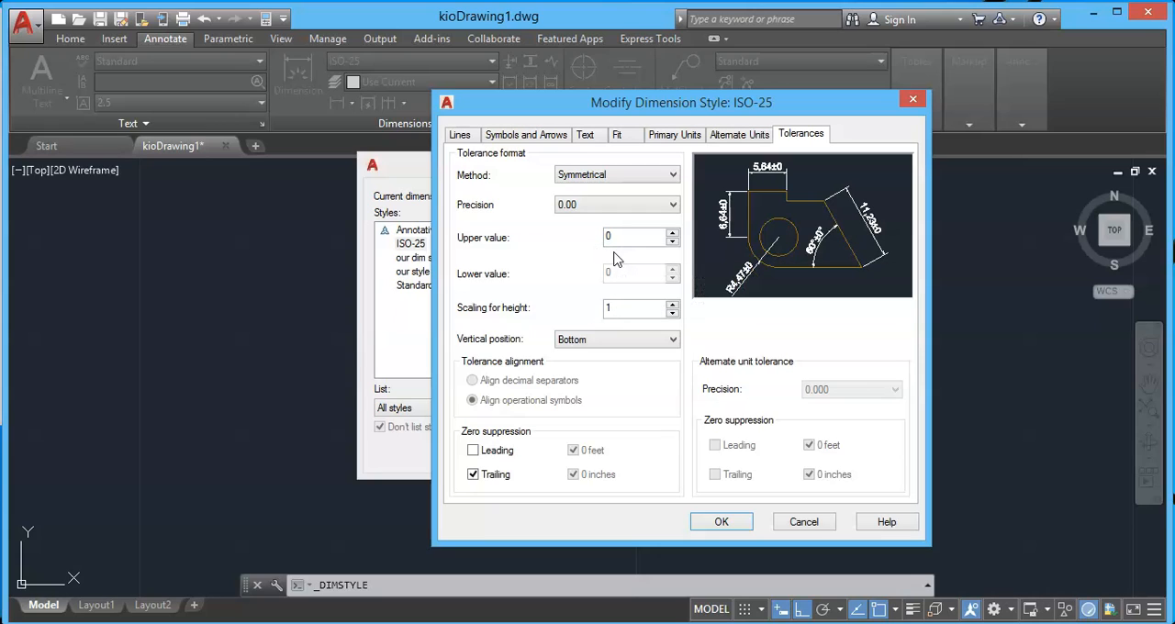
left_click(601, 210)
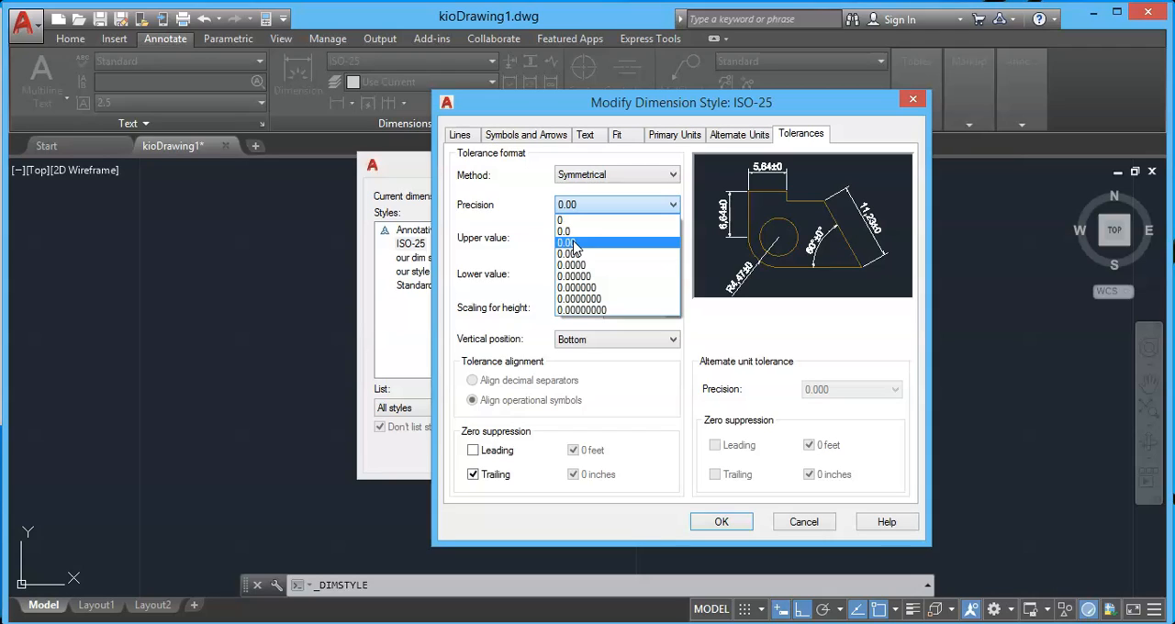
left_click(571, 244)
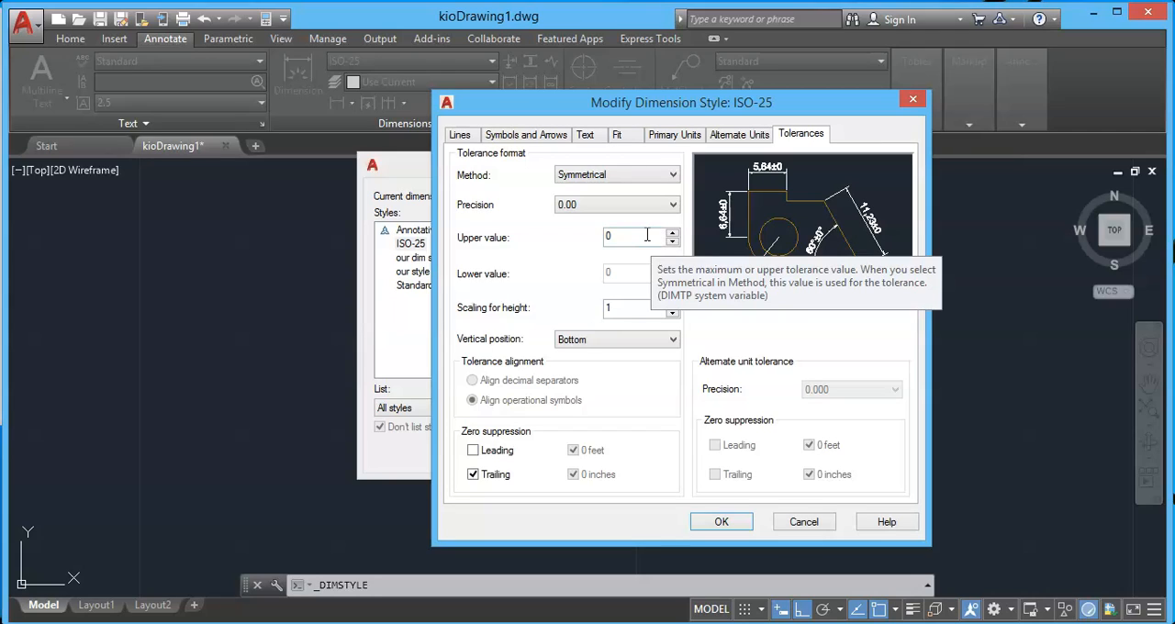
Try the Deviation, Limits and Basic tolerance methods one after another in the style preview.
left_click(584, 174)
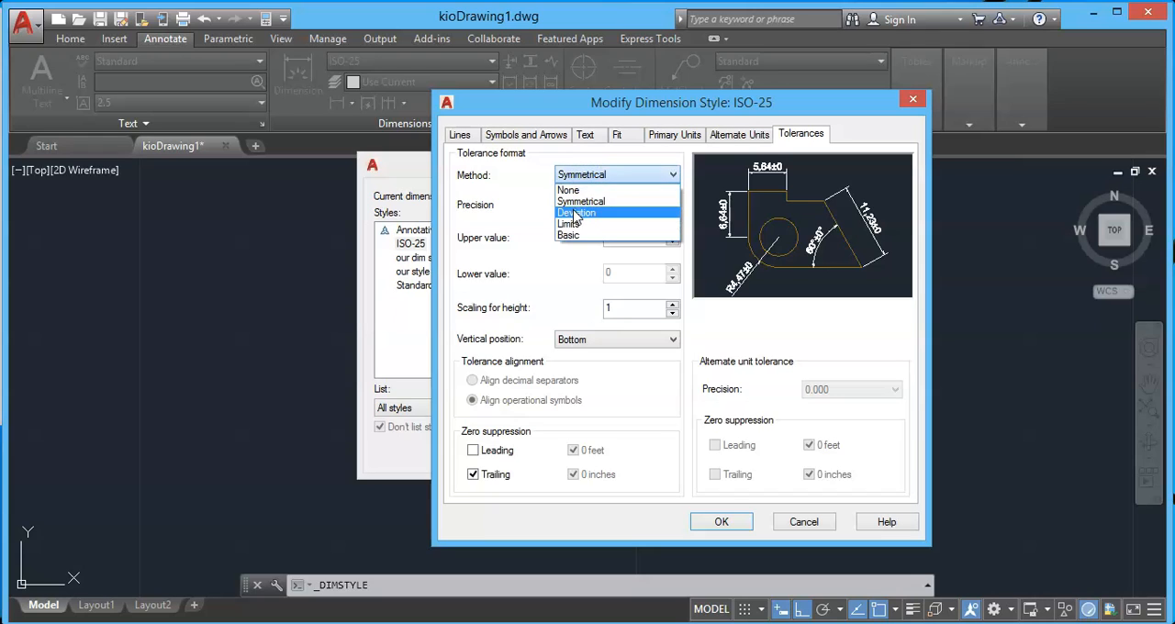
left_click(576, 213)
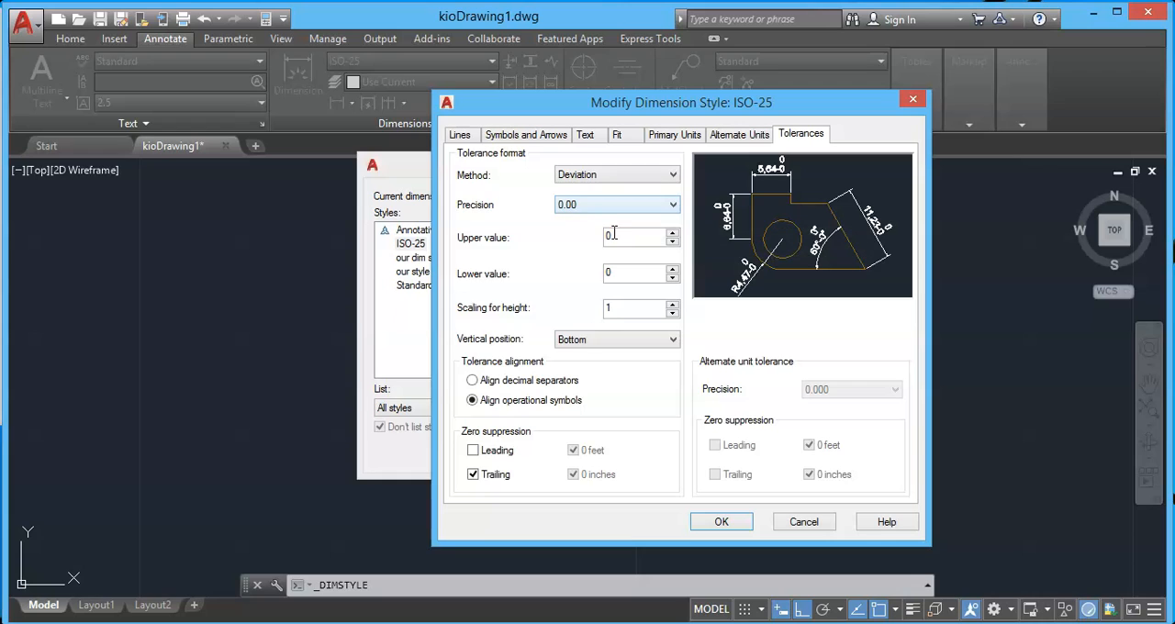
left_click(622, 175)
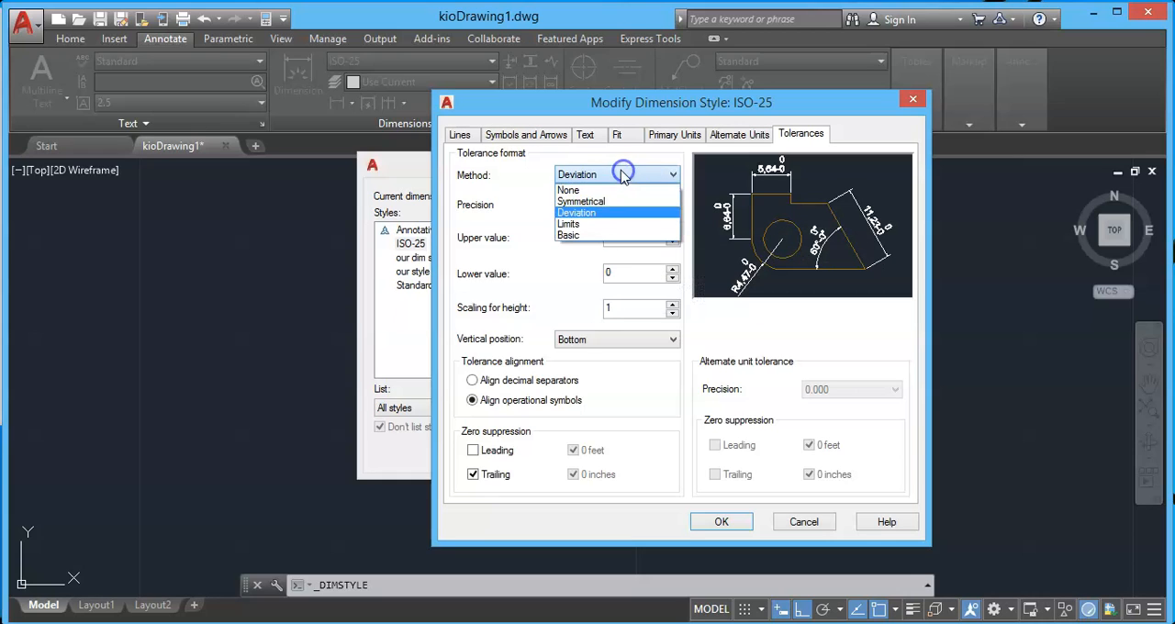
left_click(584, 226)
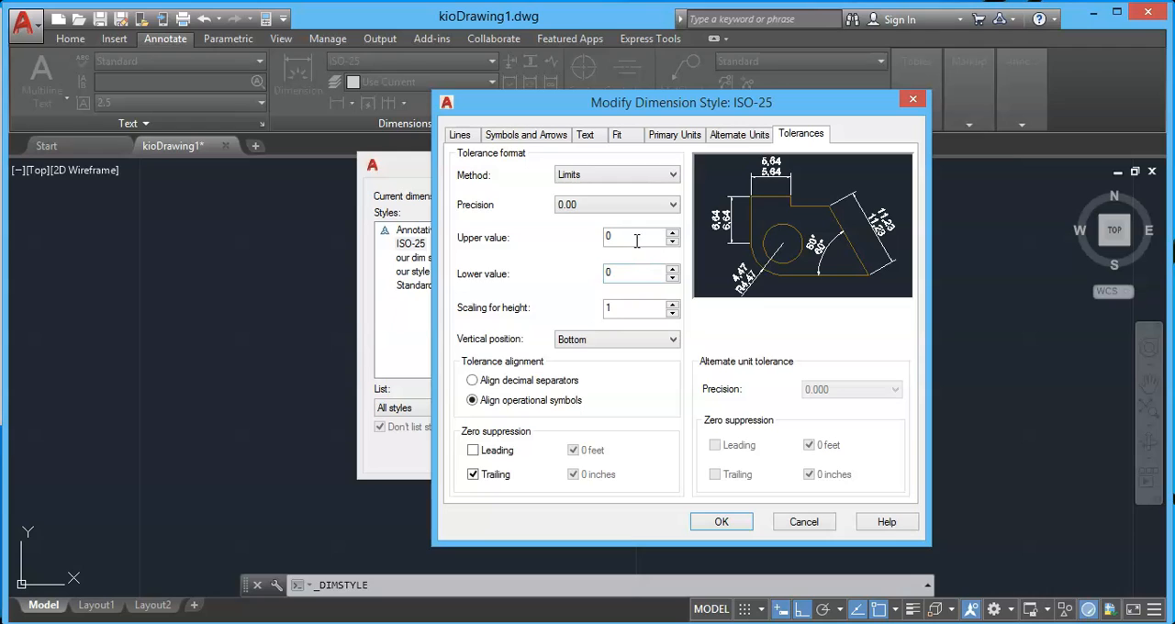
left_click(612, 180)
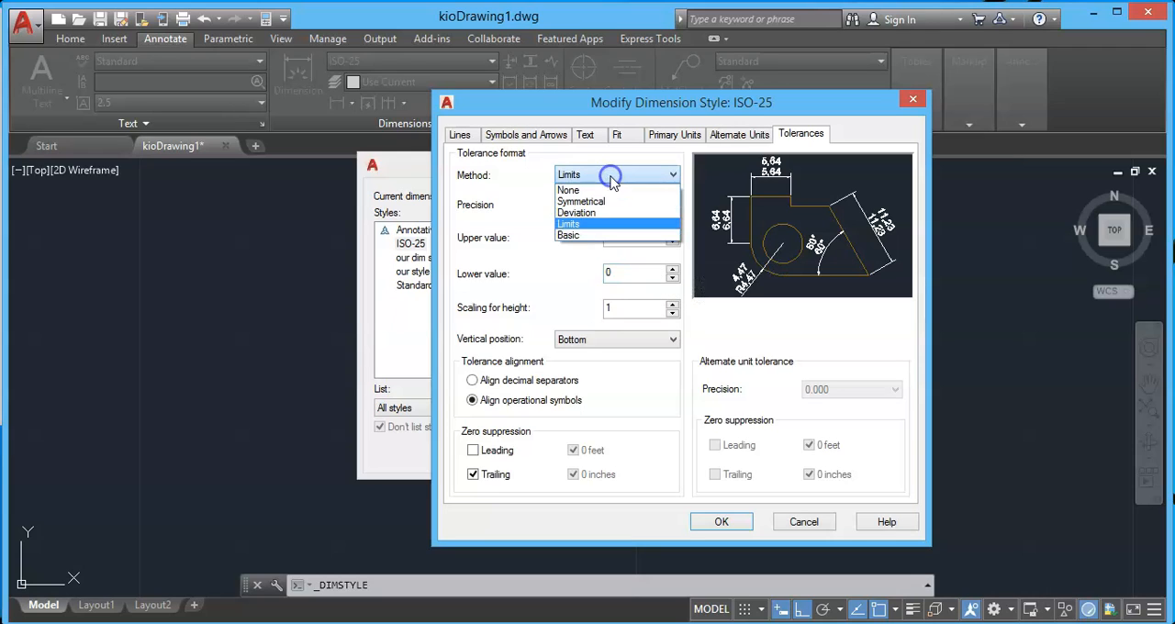
left_click(594, 236)
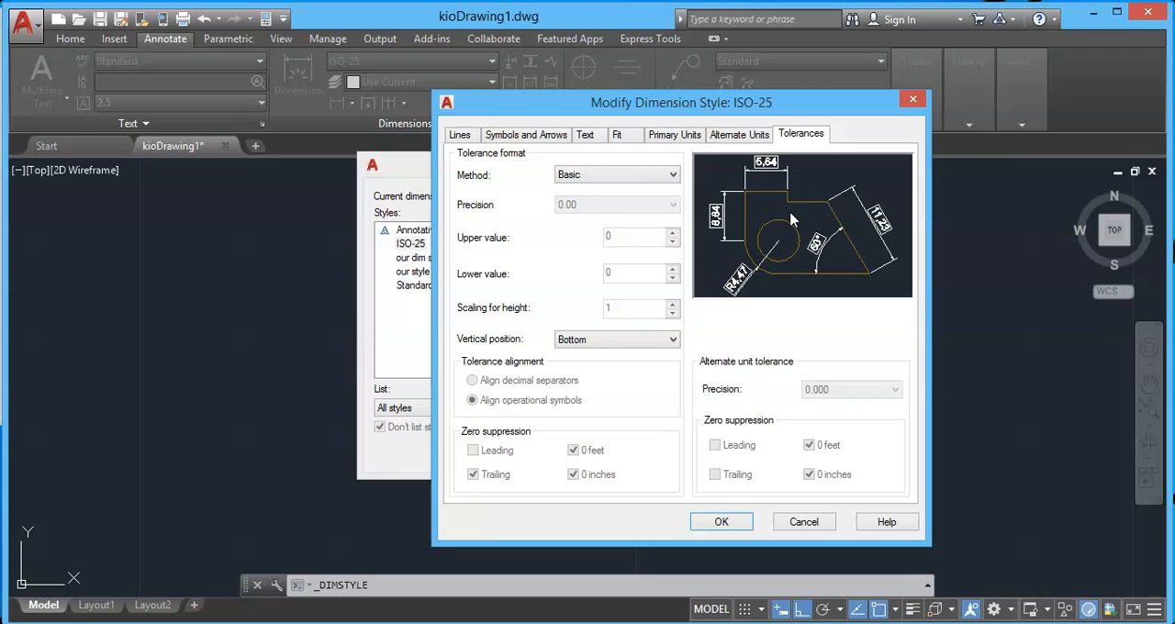
Set the ISO-25 tolerance method to Deviation with upper value 0.02 and lower value 0.03, and apply the style changes.
left_click(620, 173)
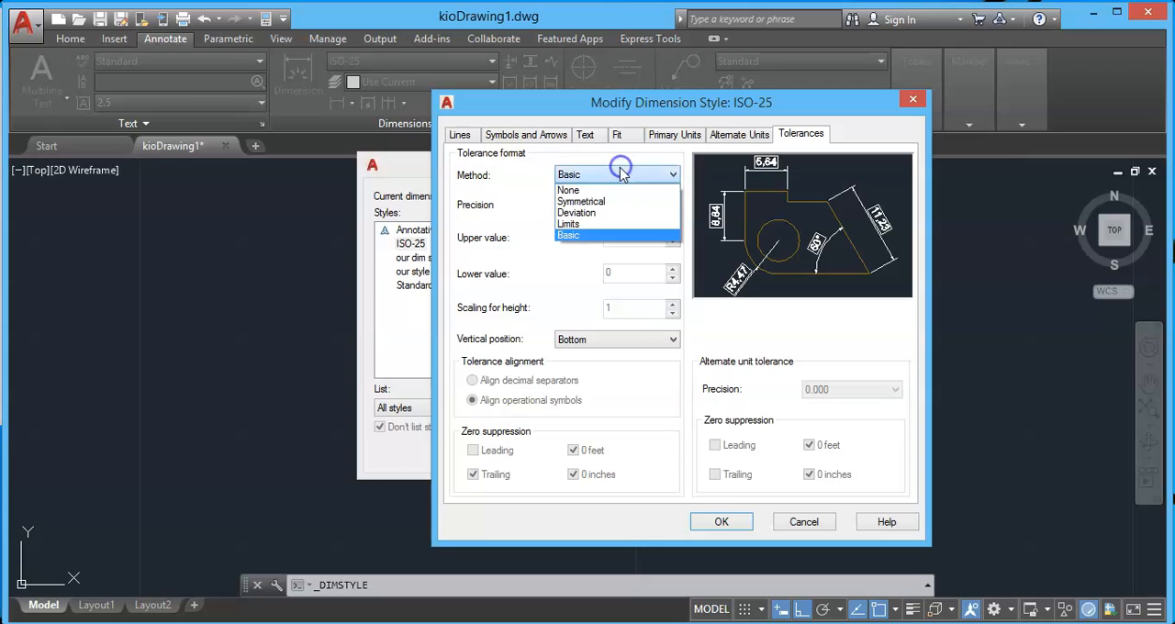
left_click(596, 213)
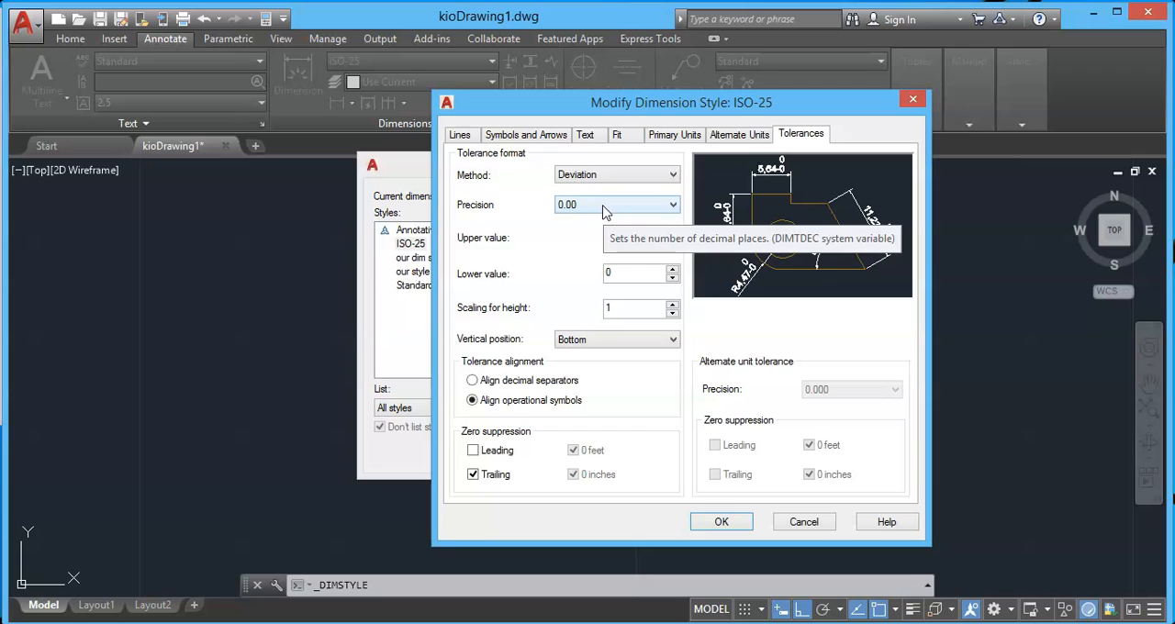
left_click(627, 237)
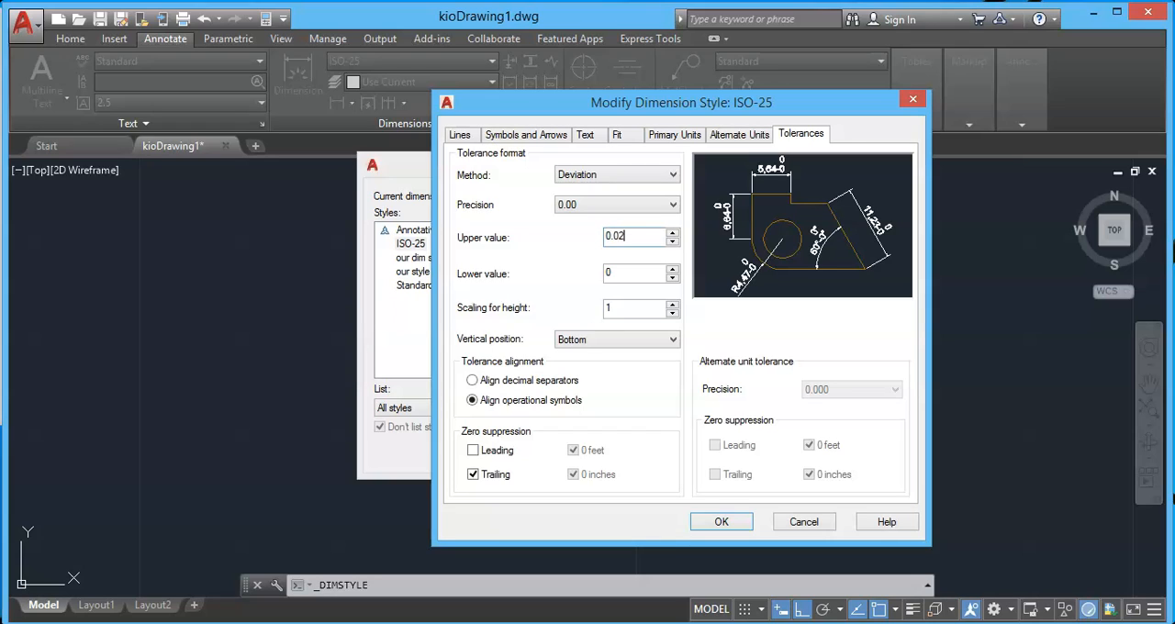
key("Tab")
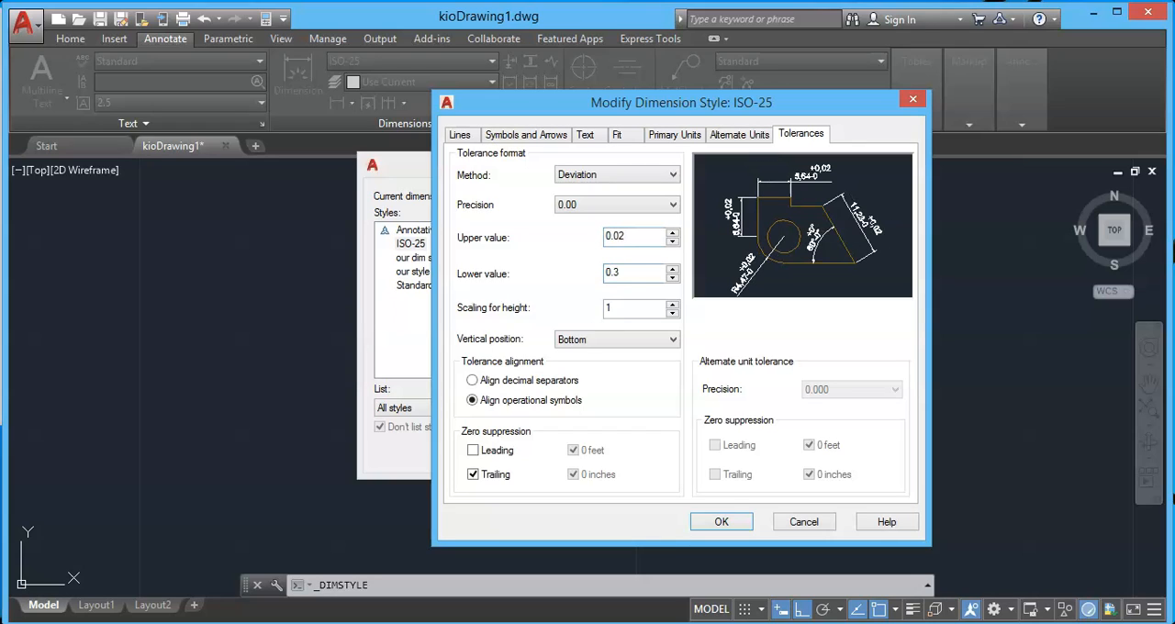
left_click(734, 523)
left_click(706, 456)
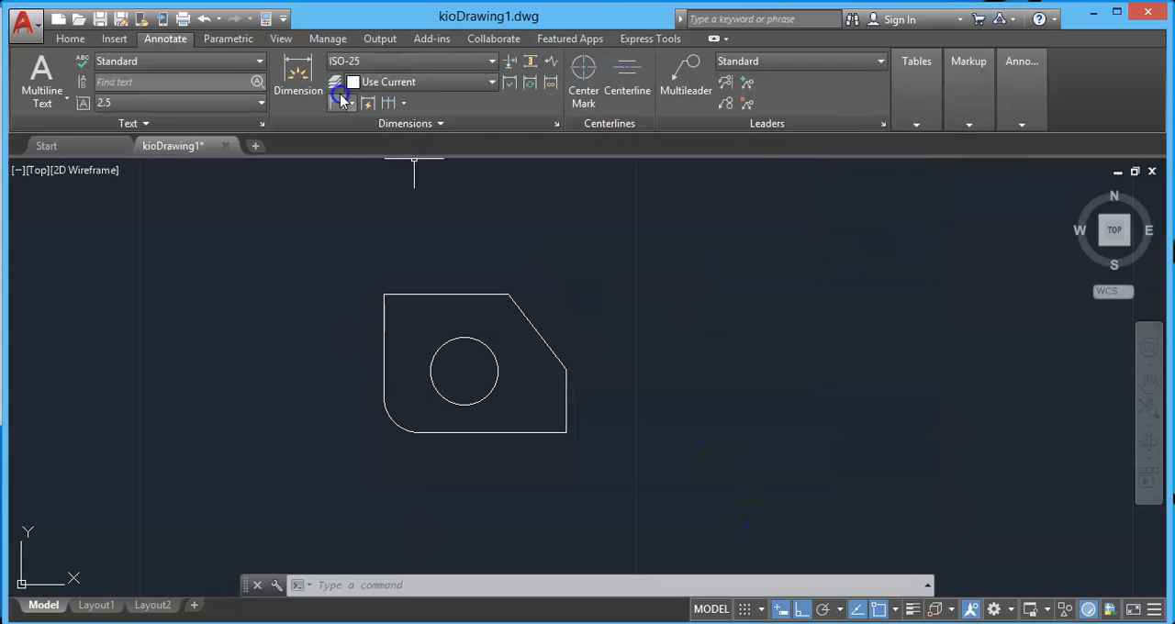
Dimension the plate's top edge with a horizontal linear dimension placed above it.
left_click(338, 102)
left_click(386, 294)
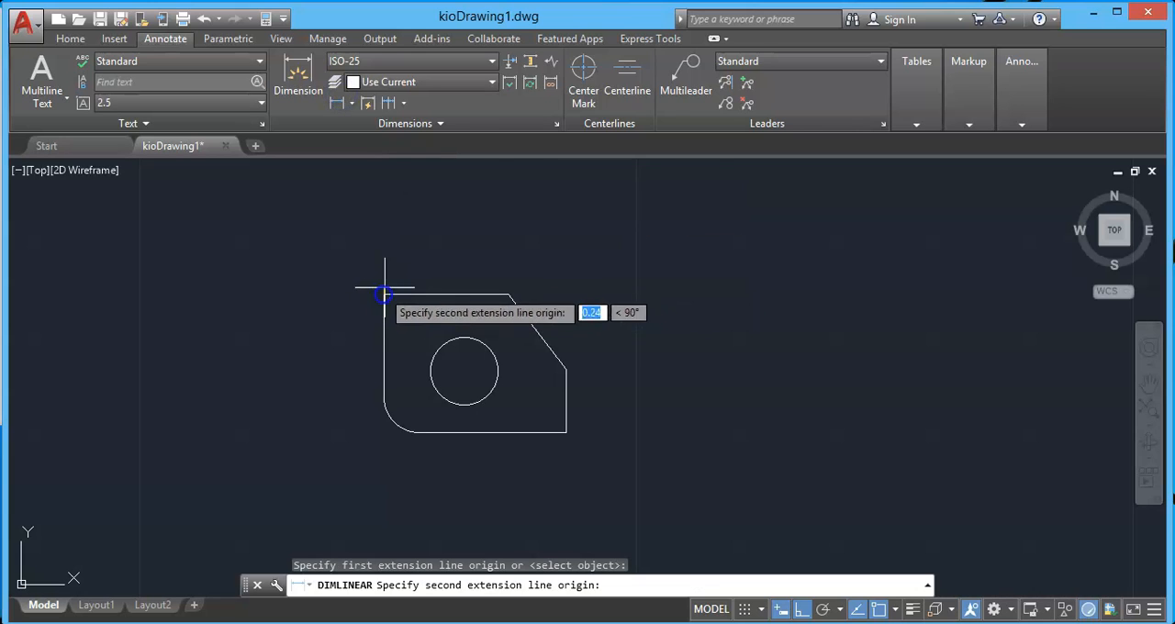
left_click(508, 294)
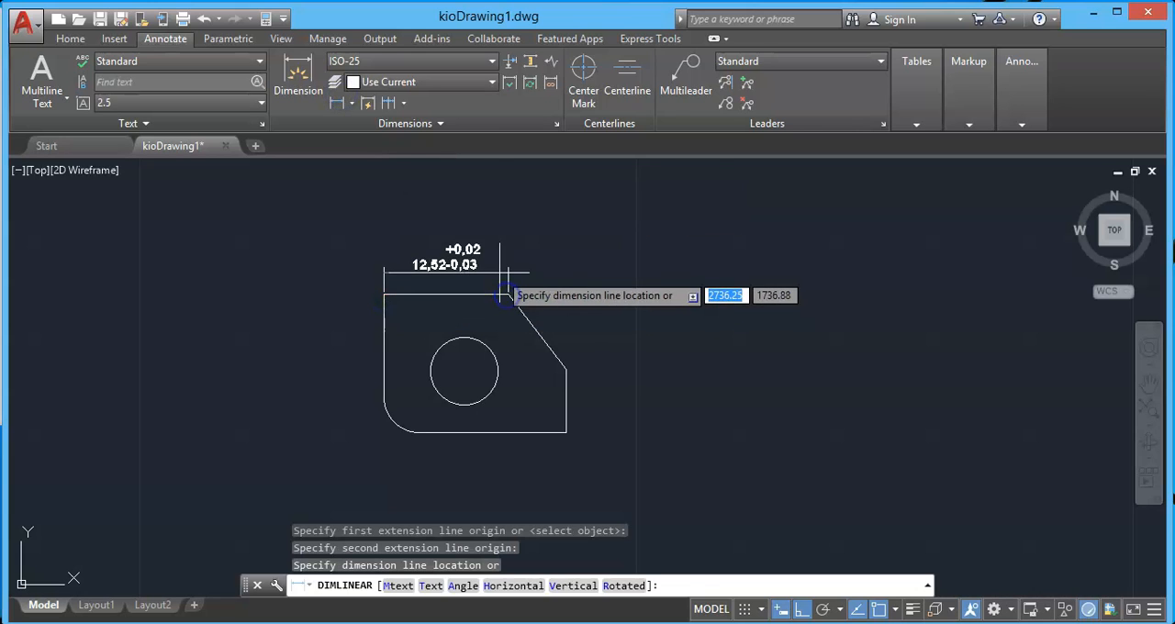
left_click(515, 265)
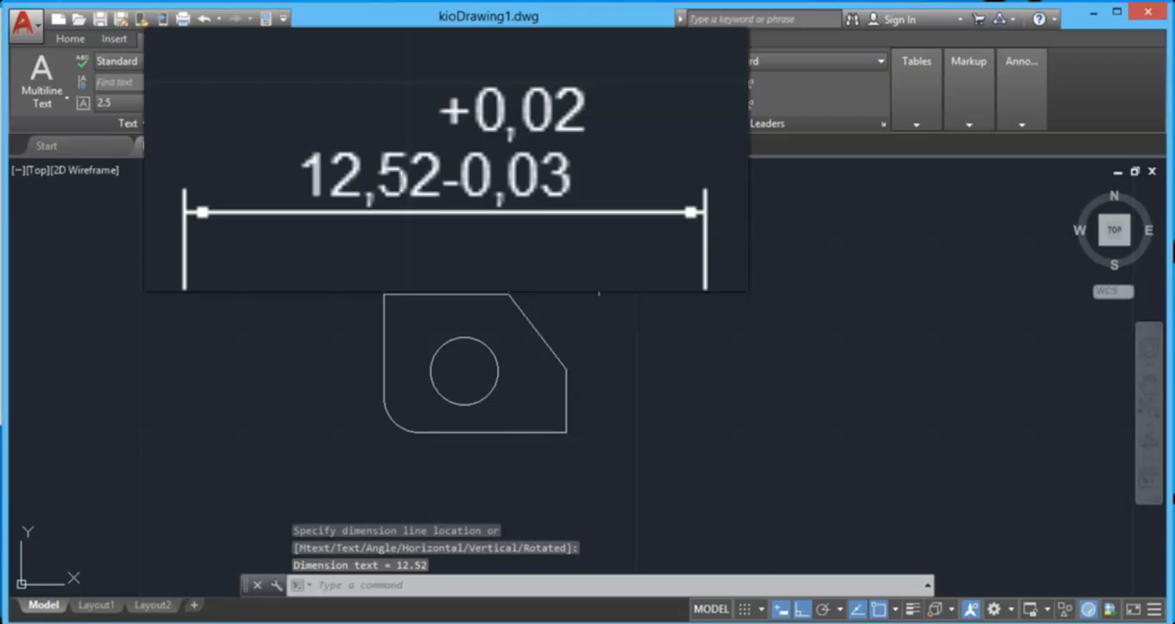
scroll(470, 241, "up", 2)
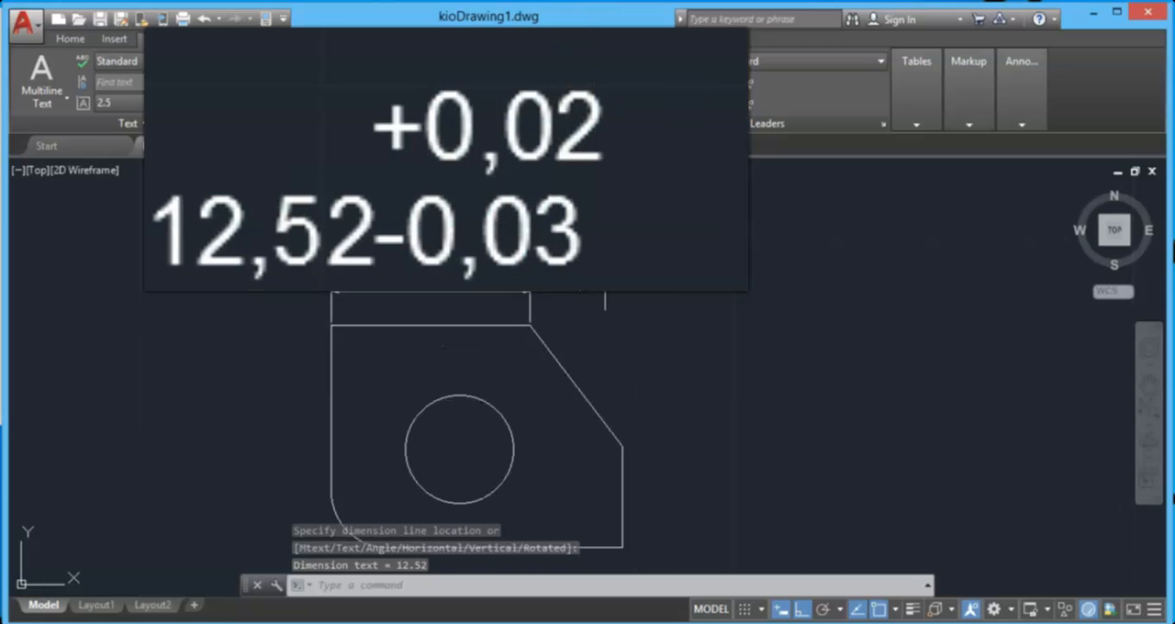
scroll(606, 273, "down", 2)
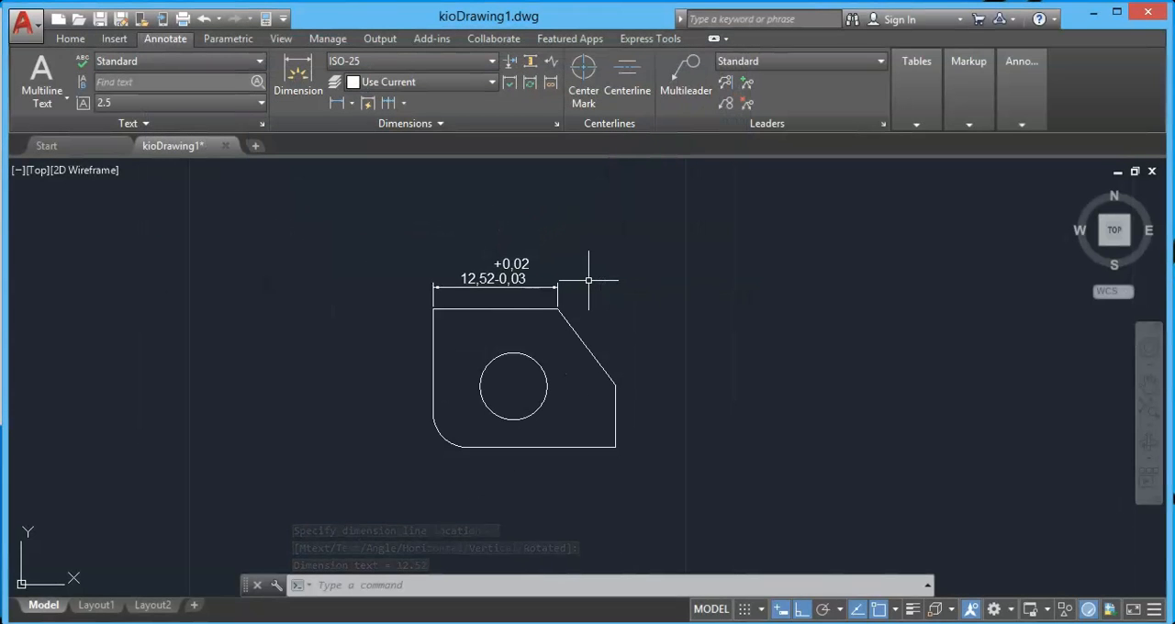
Dimension the straight part of the plate's left edge, from the top corner to the rounded corner's start, with a vertical linear dimension.
key("space")
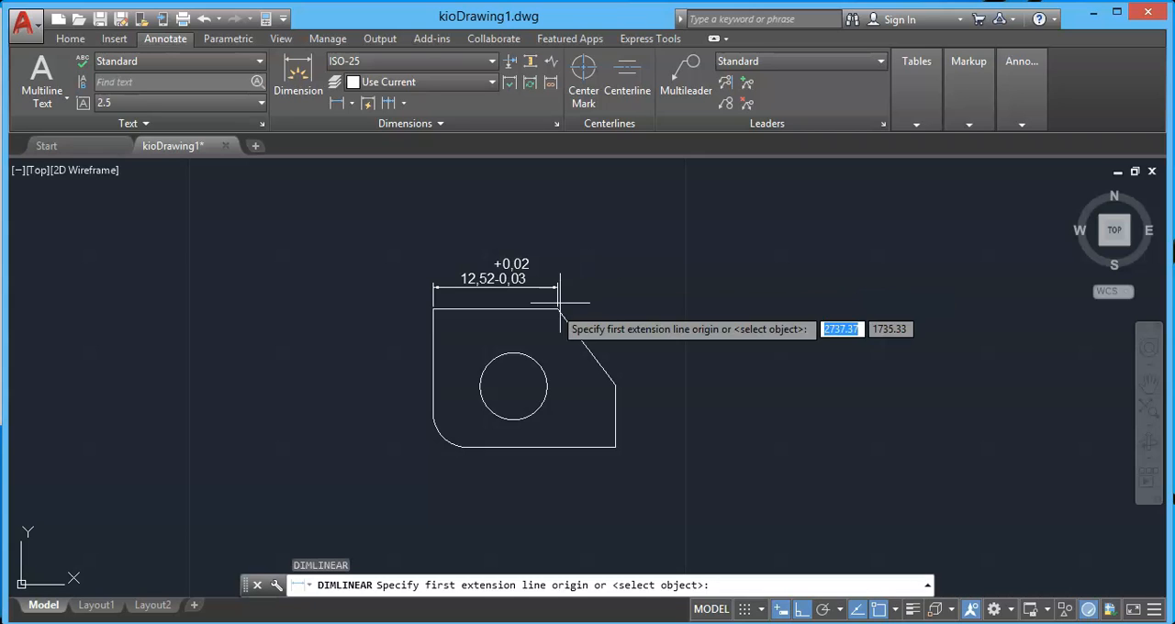
left_click(434, 312)
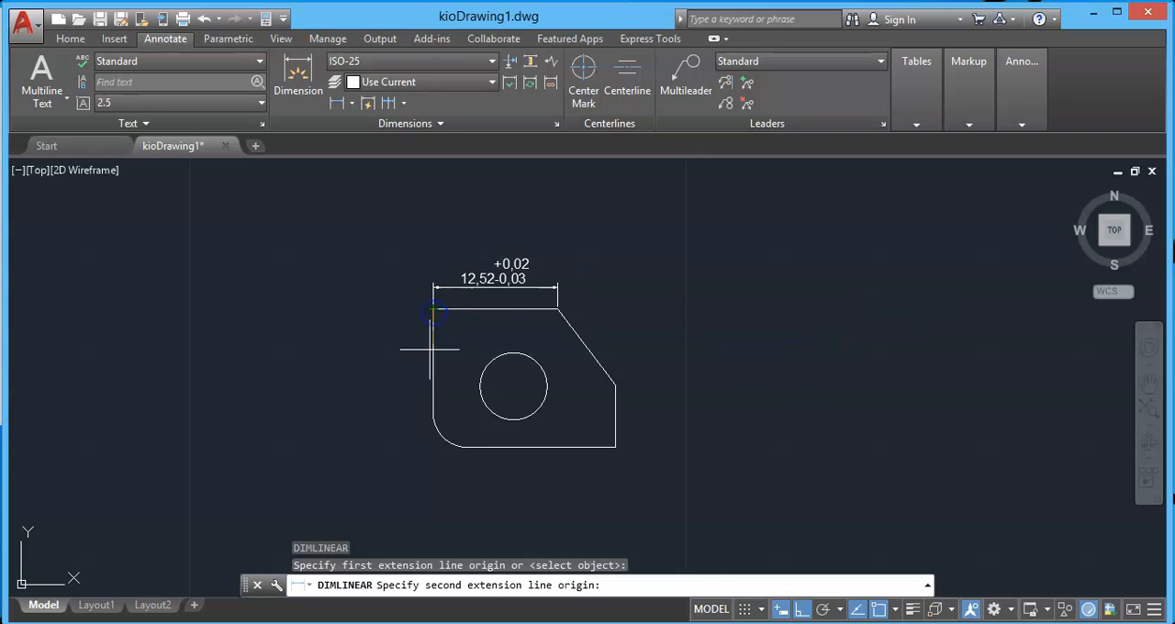
left_click(433, 415)
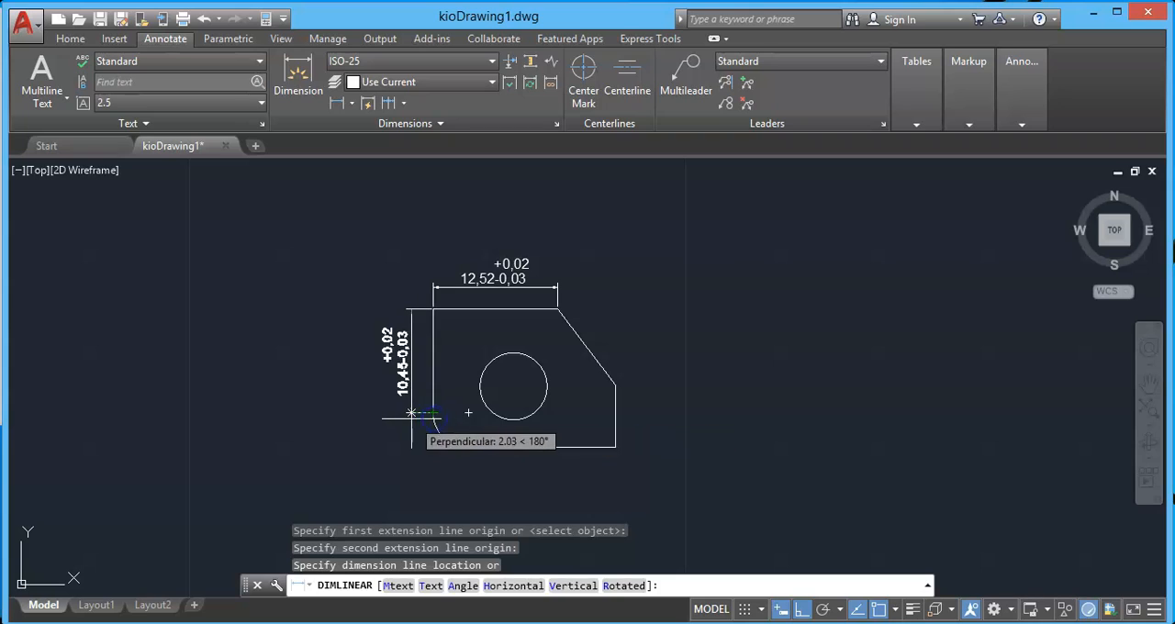
left_click(411, 413)
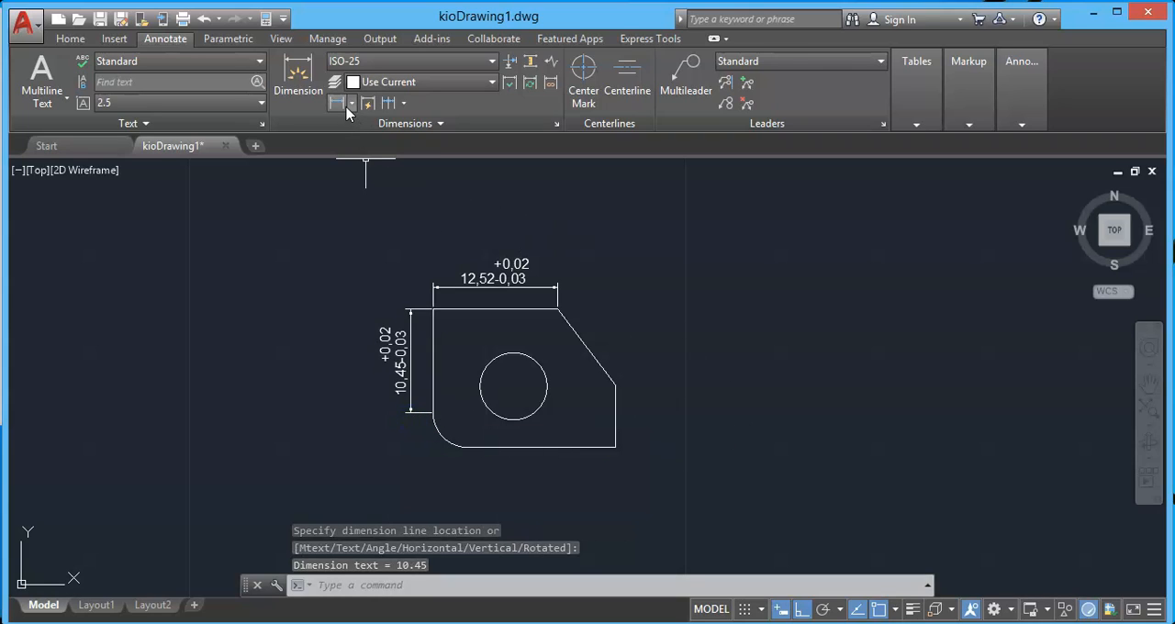
Add a radius dimension to the plate's circle, placing its text outside the plate beyond the lower-right corner.
left_click(342, 103)
left_click(342, 103)
left_click(354, 105)
left_click(368, 269)
left_click(540, 407)
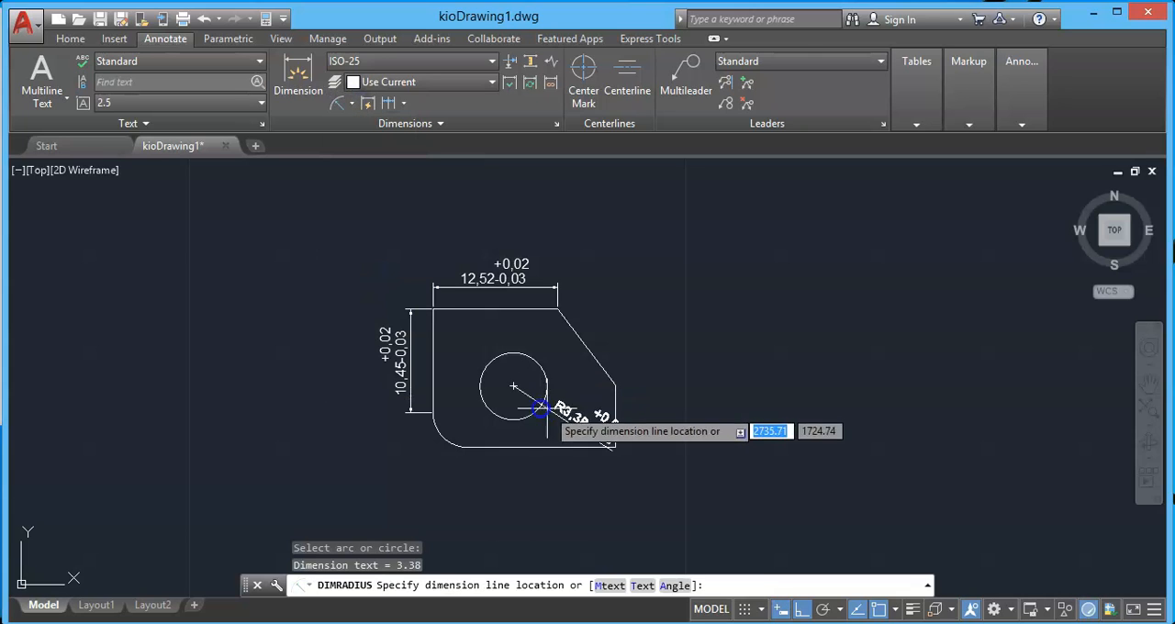
left_click(673, 479)
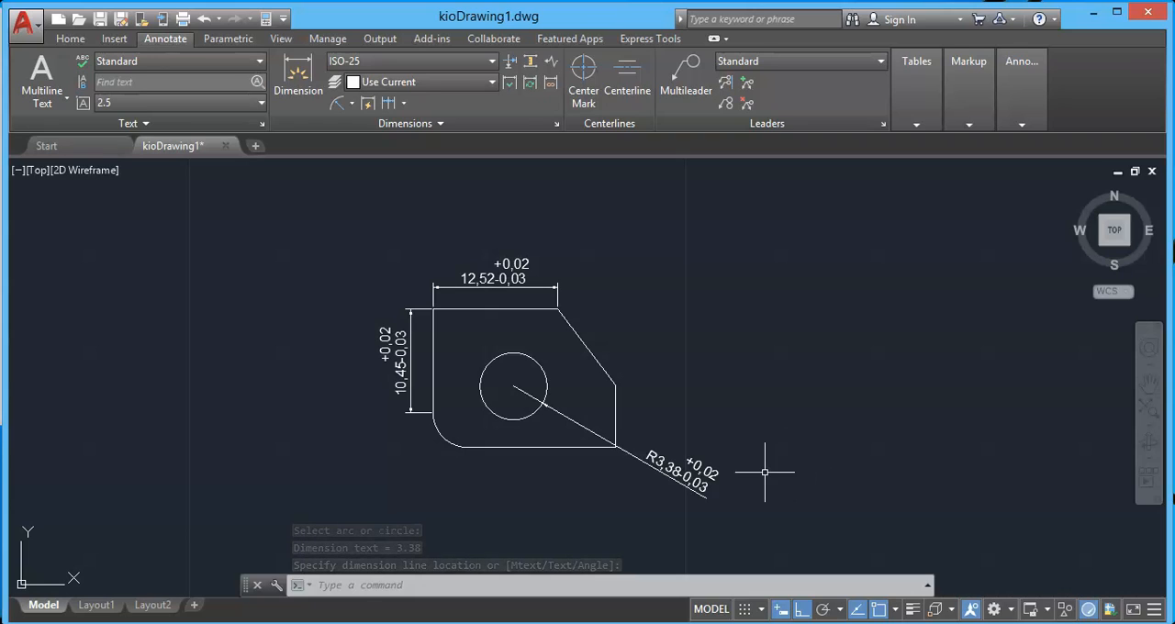
Override the circle's radius dimension with an upper tolerance limit of 0.01 and a lower limit of 0.05, and deselect it.
left_click(699, 475)
right_click(699, 474)
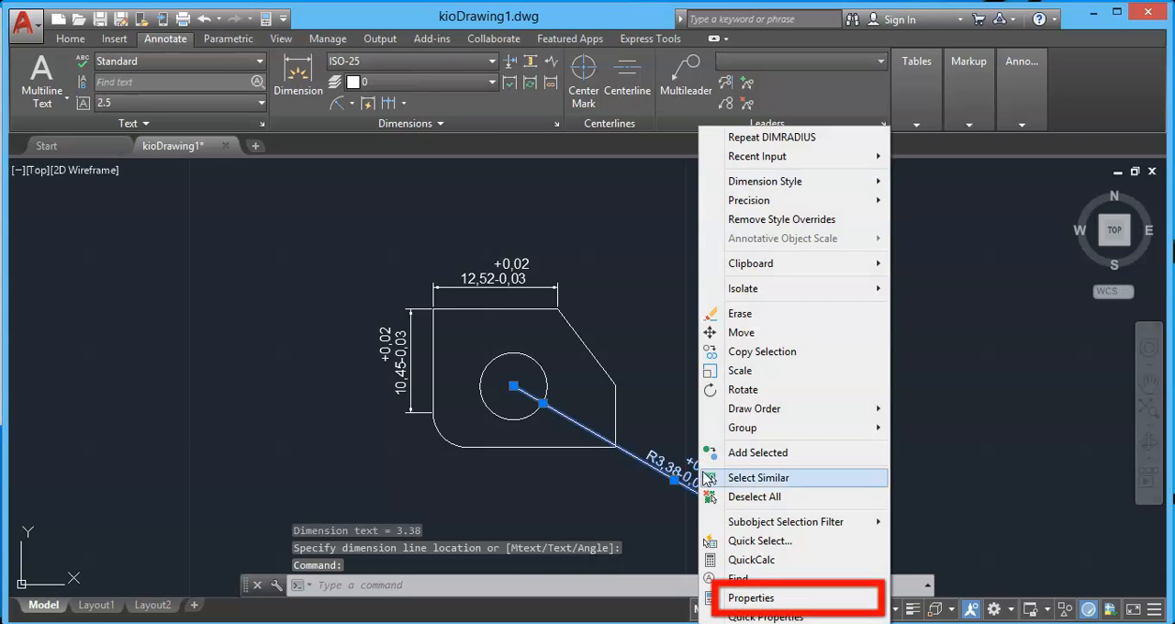
left_click(734, 597)
left_click_drag(32, 186, 24, 498)
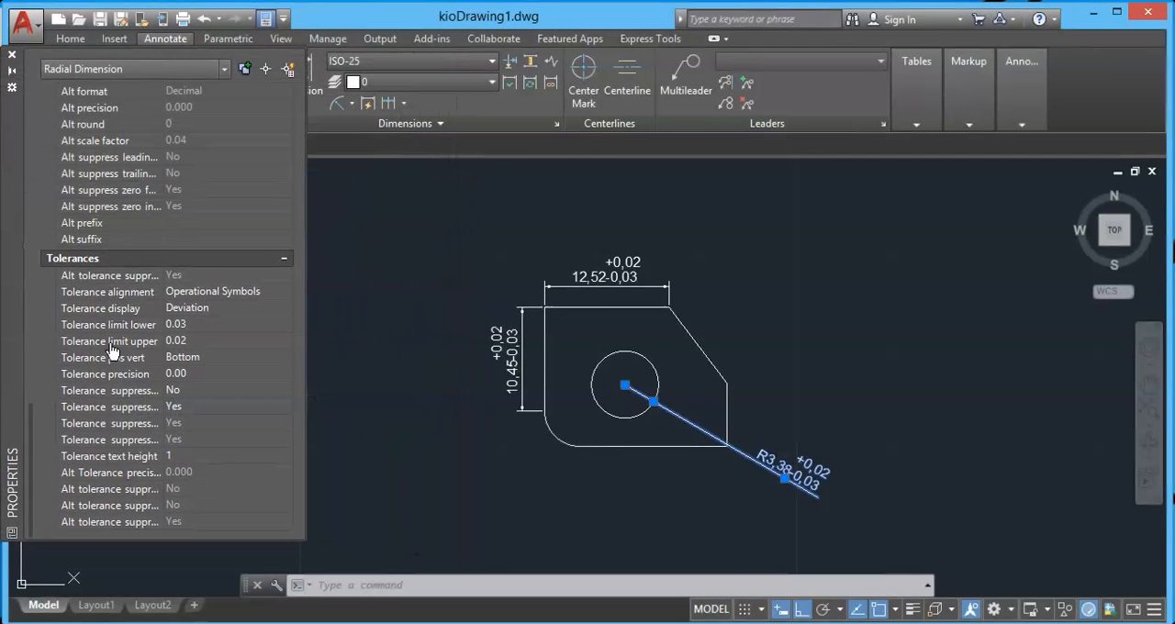
left_click(175, 340)
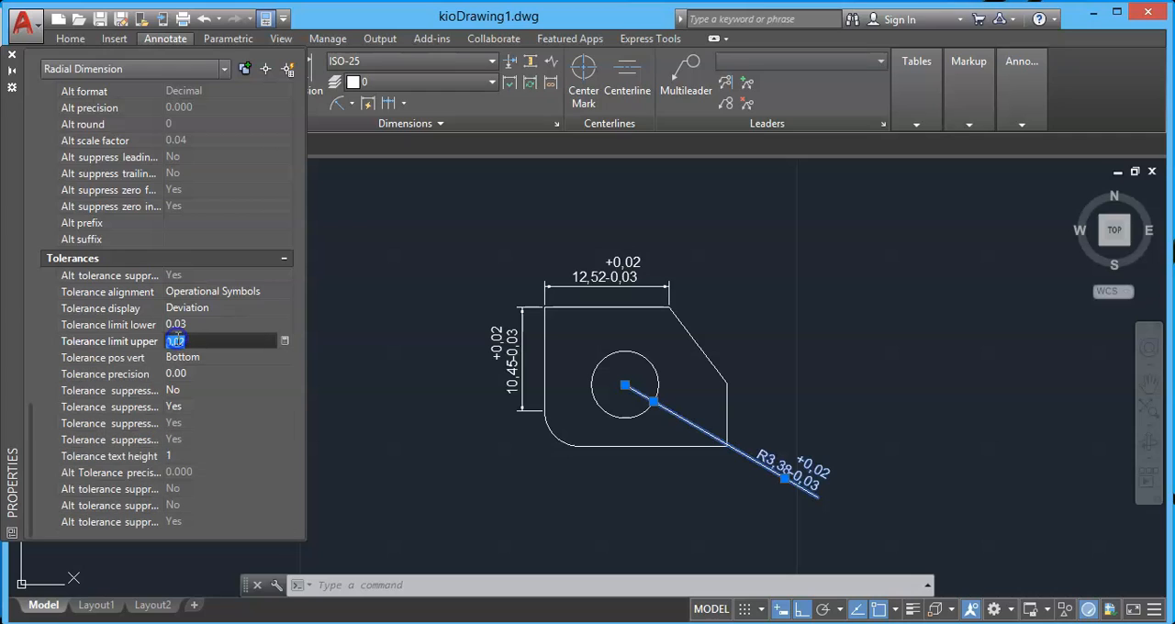
type("0.01")
left_click(175, 325)
type("0.05")
key("Return")
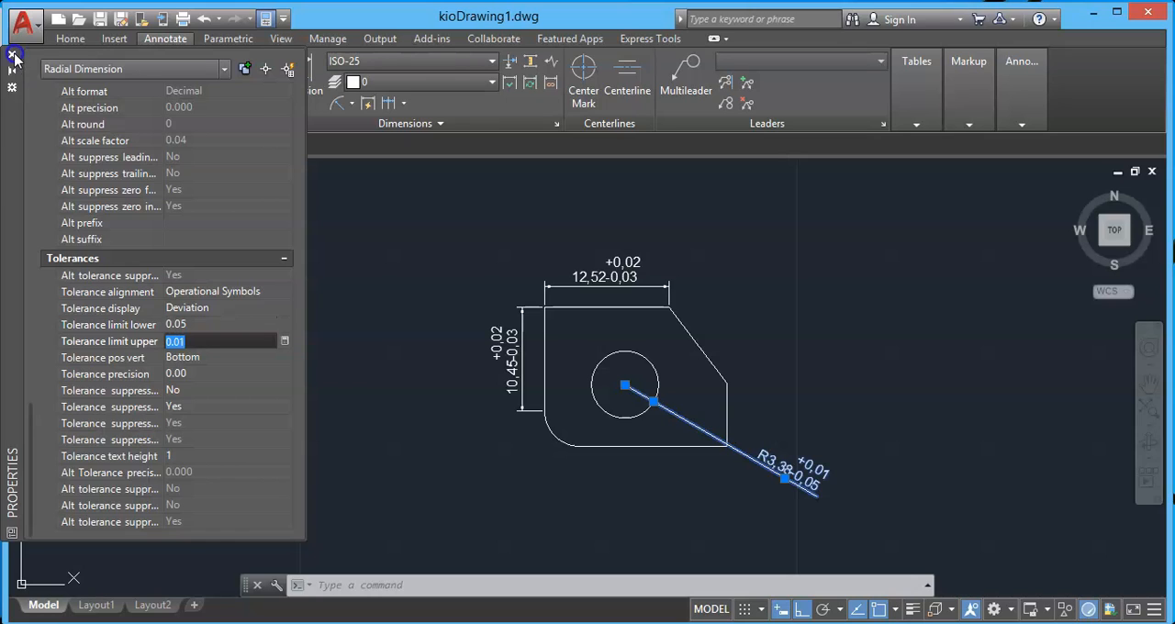
left_click(12, 56)
scroll(870, 505, "up", 4)
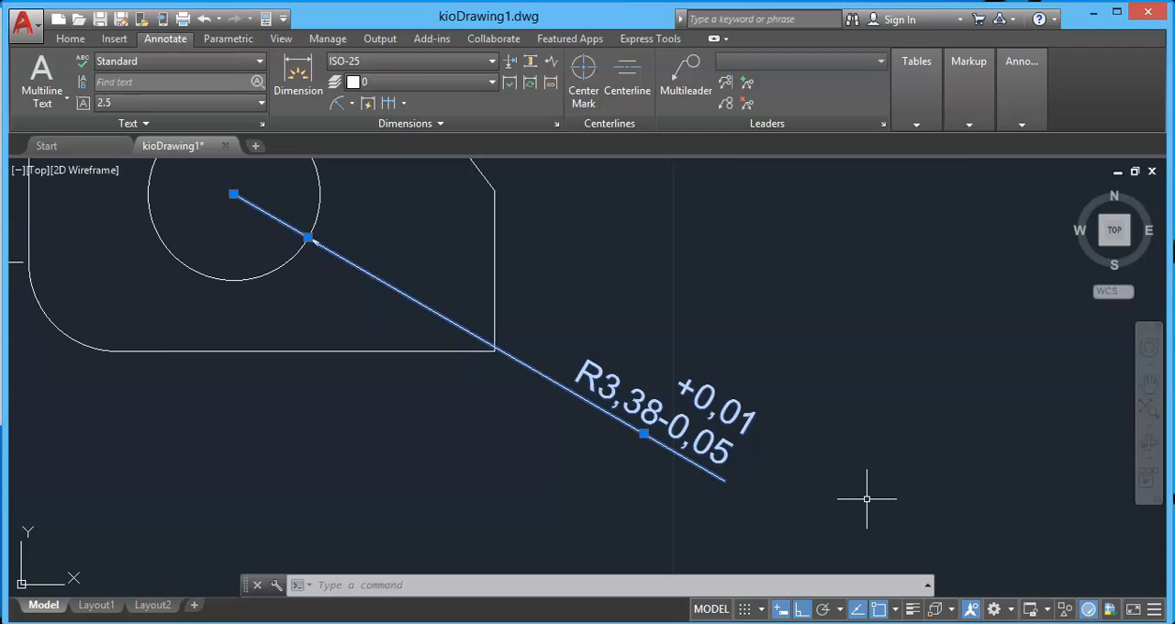
key("Escape")
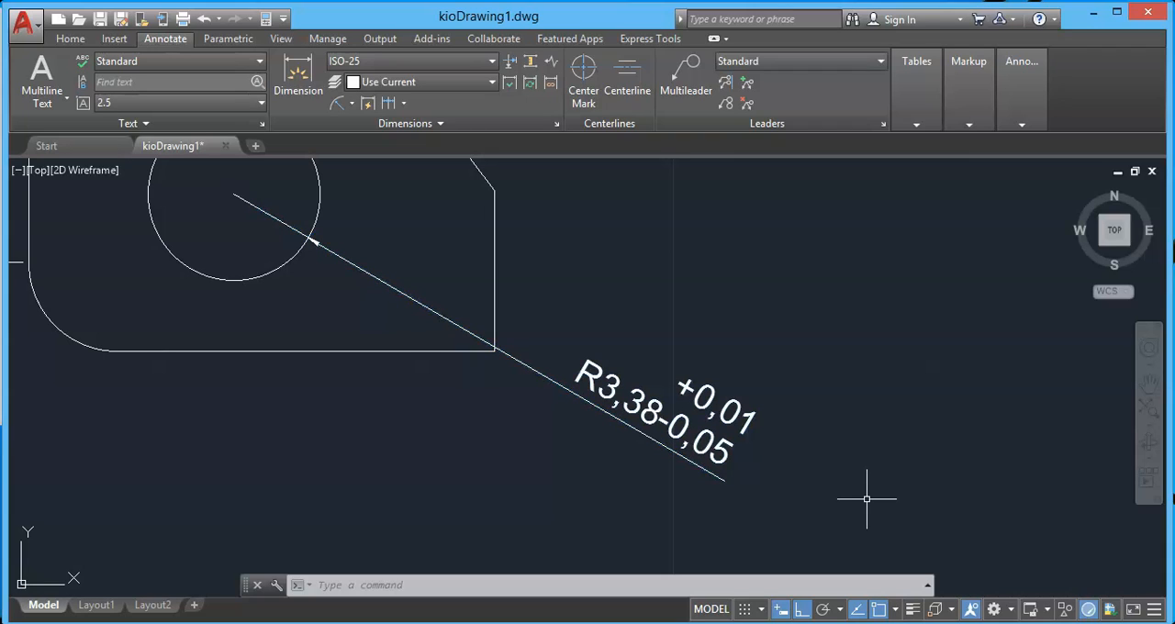
scroll(627, 473, "down", 4)
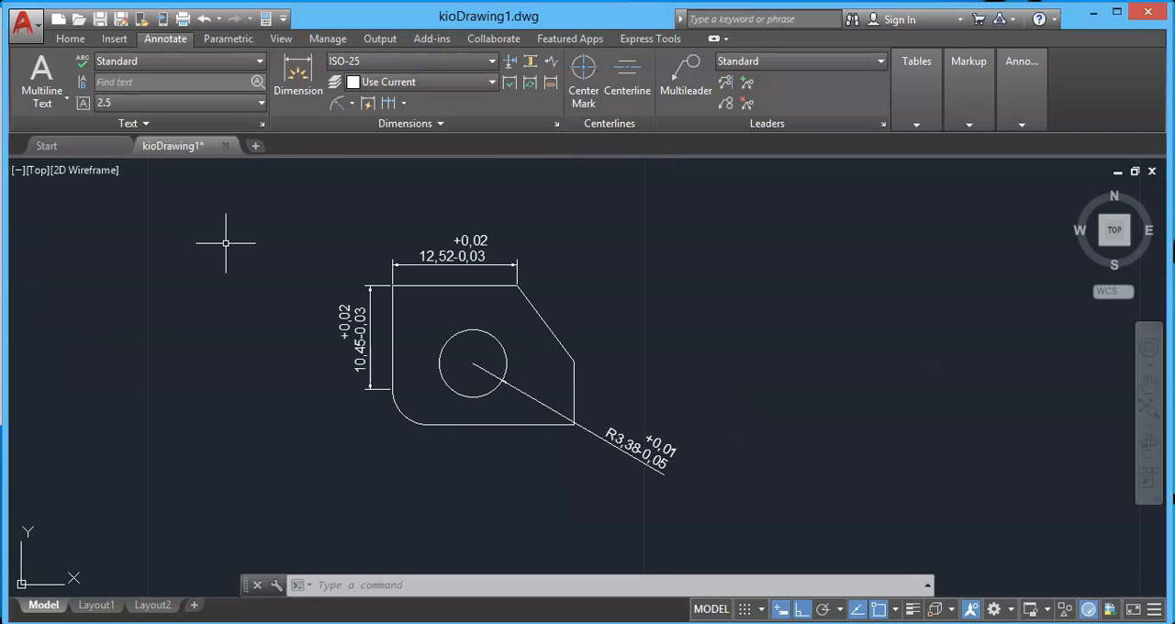
Modify the ISO-25 dimension style to set its tolerance method to None.
left_click(441, 64)
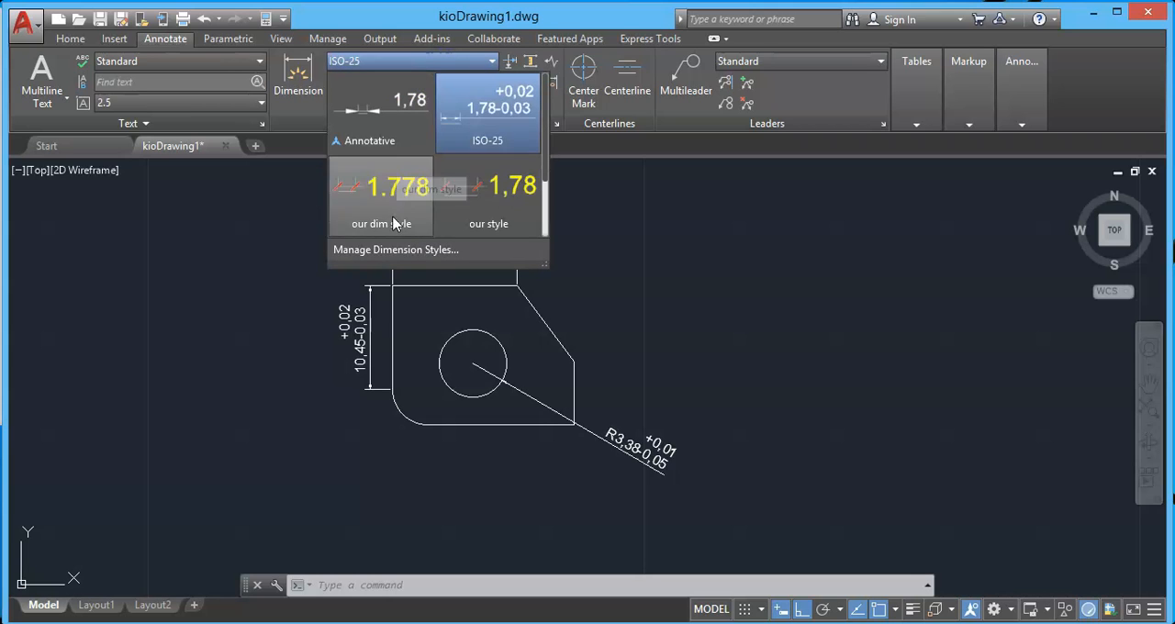
left_click(396, 250)
left_click(783, 288)
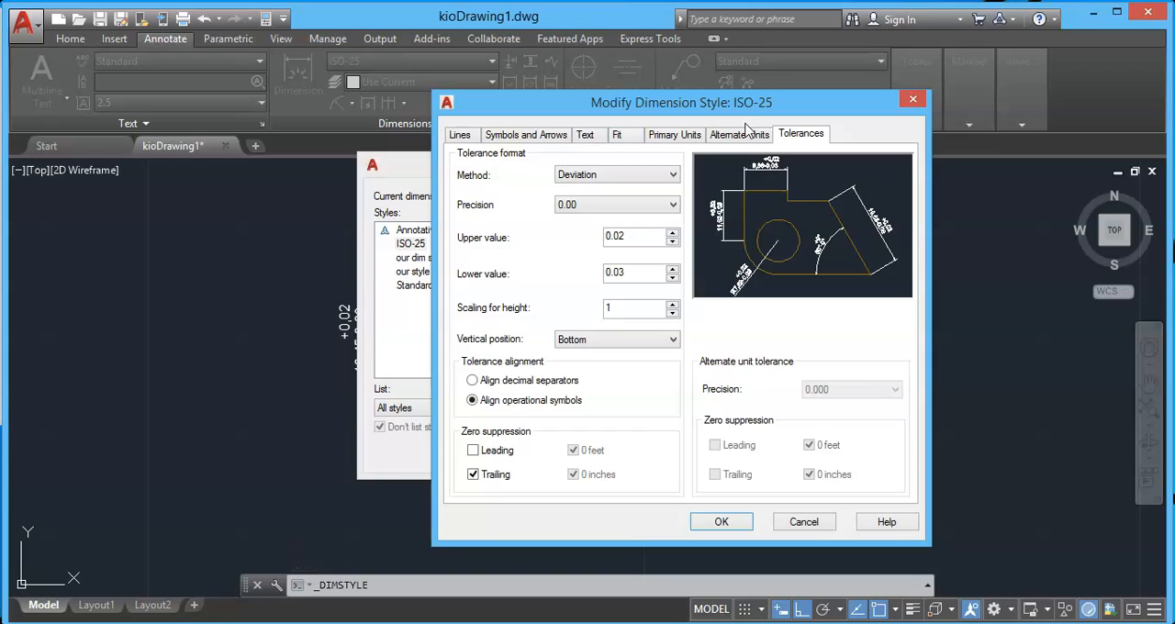
left_click(590, 174)
left_click(571, 190)
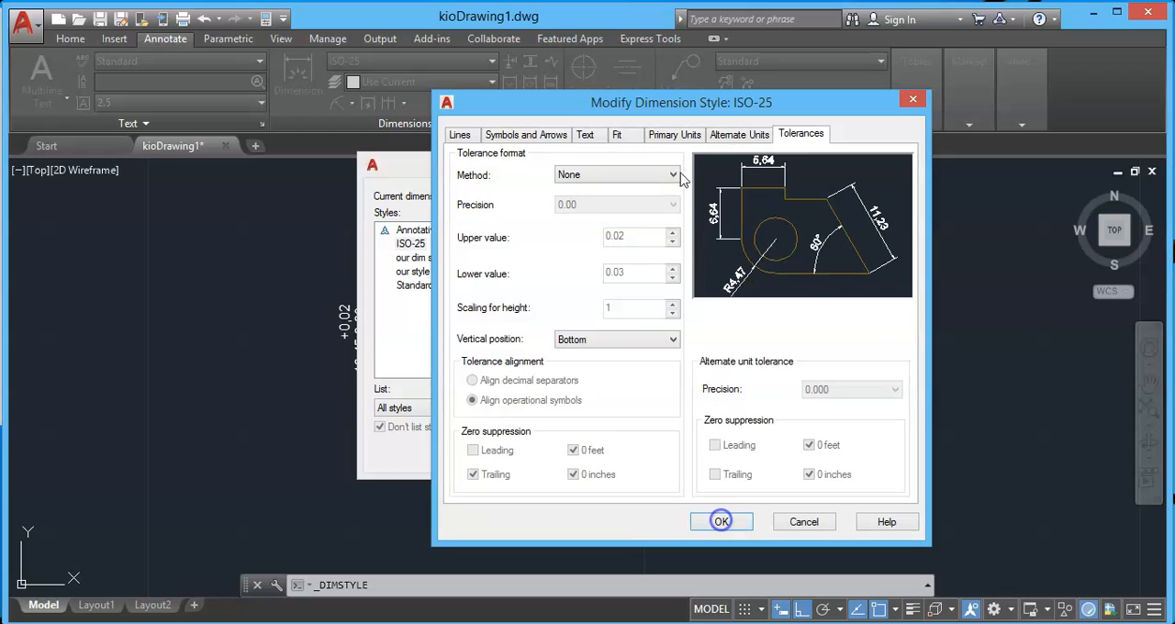
Turn on alternate units in the ISO-25 style with Decimal format and a precision of 0.00.
left_click(734, 135)
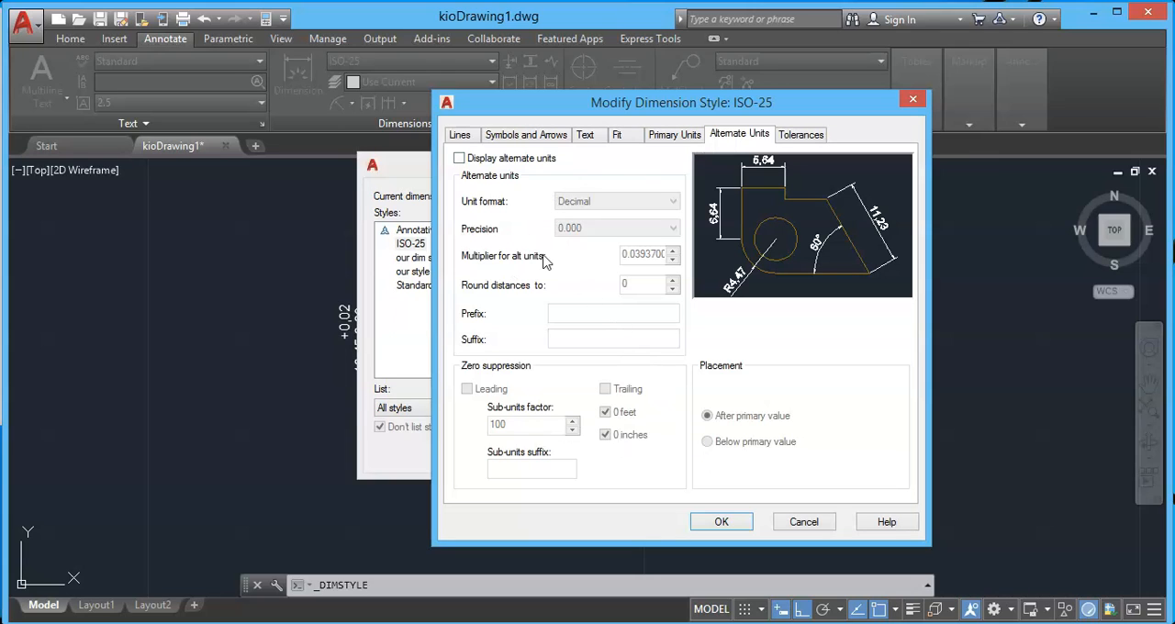
left_click(459, 159)
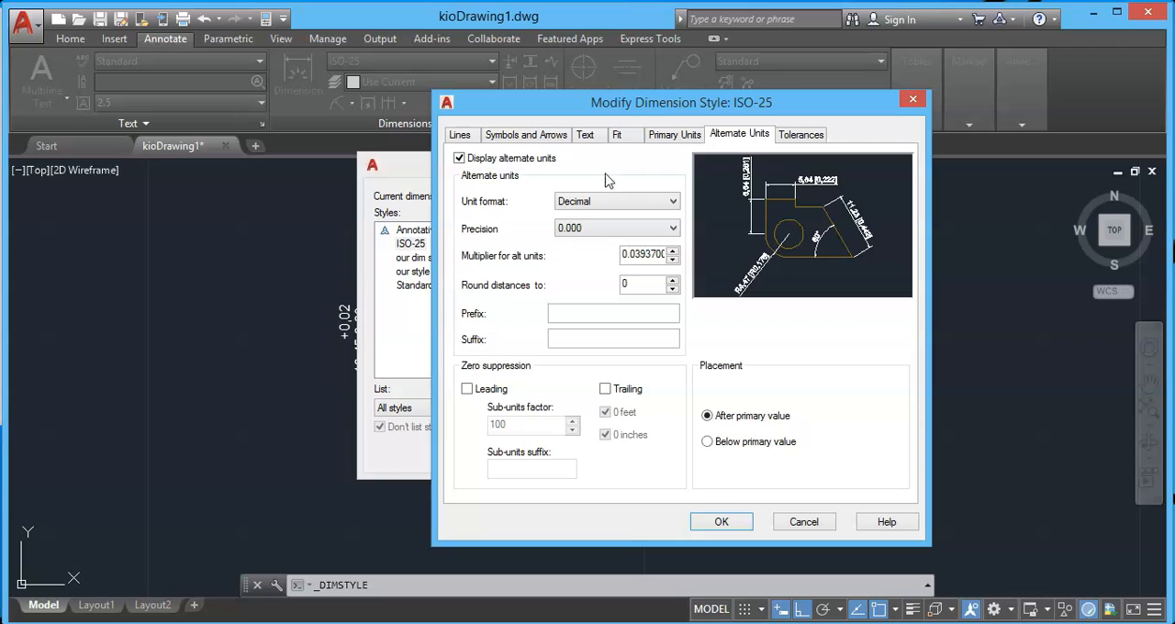
left_click(603, 203)
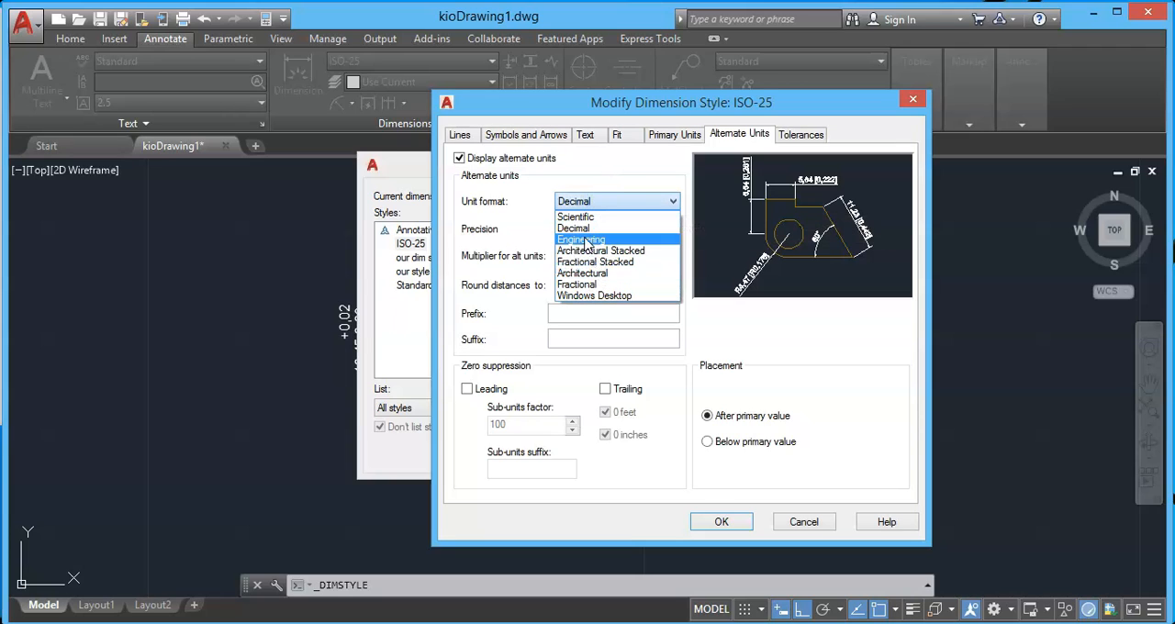
left_click(581, 229)
left_click(613, 229)
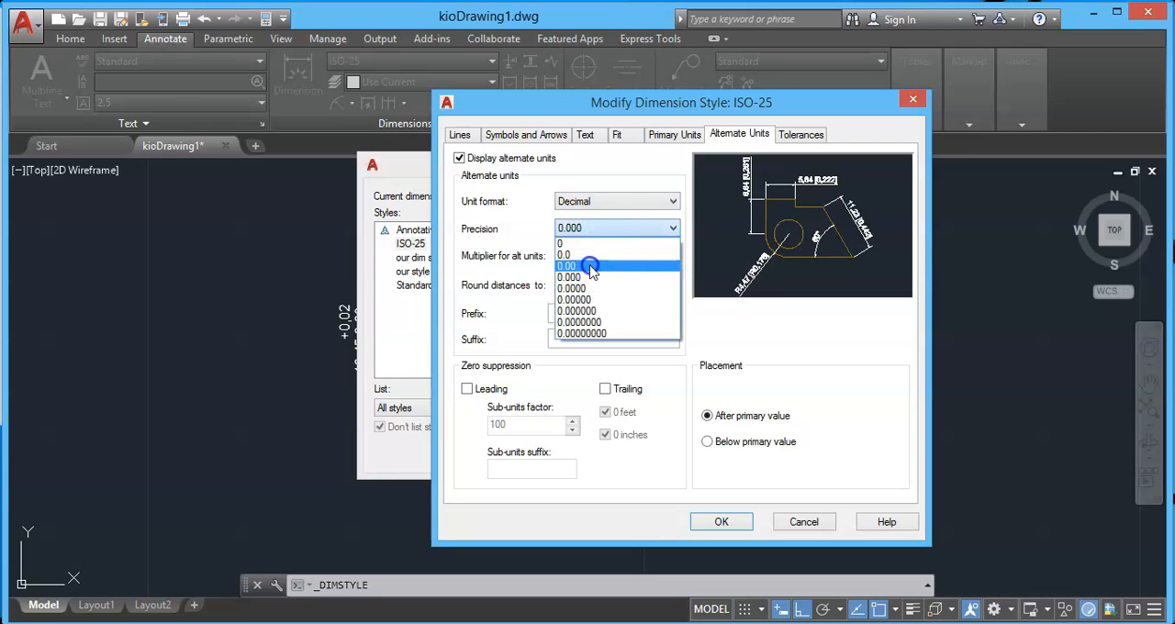
left_click(592, 265)
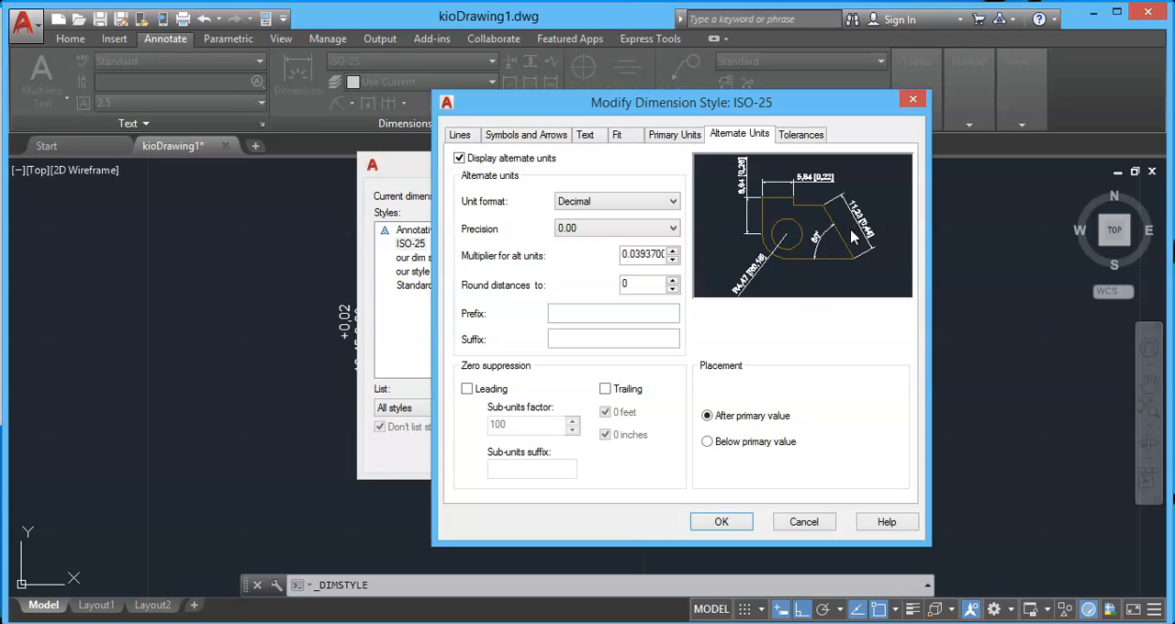
Place the alternate units below the primary value, apply the style changes and inspect the updated plate dimensions.
left_click(707, 442)
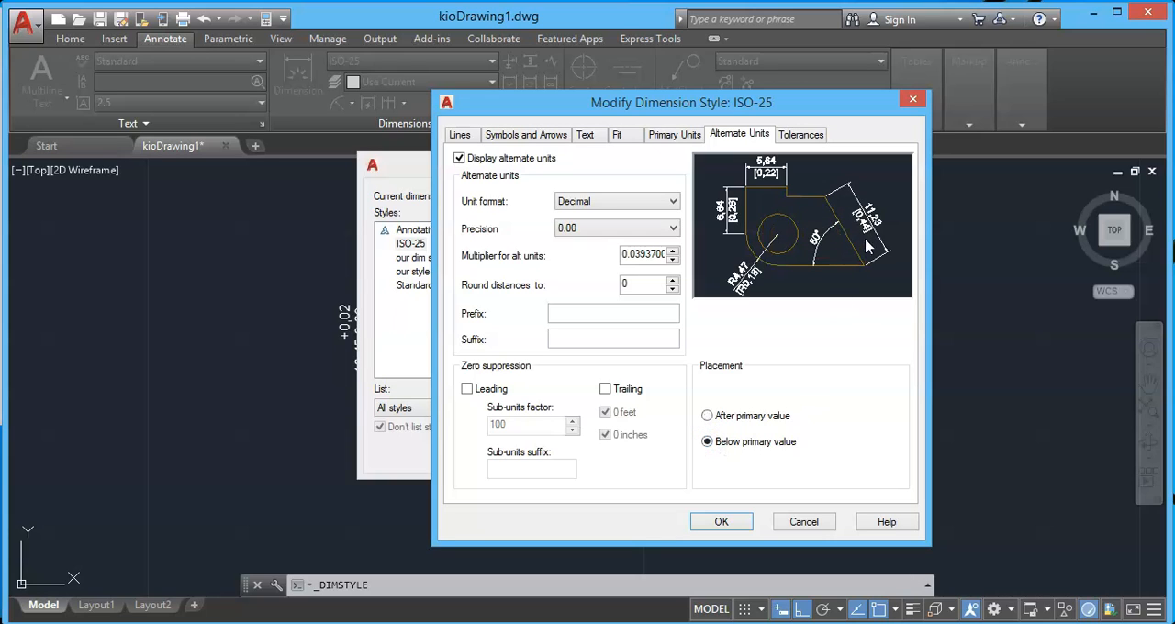
left_click(739, 522)
left_click(693, 454)
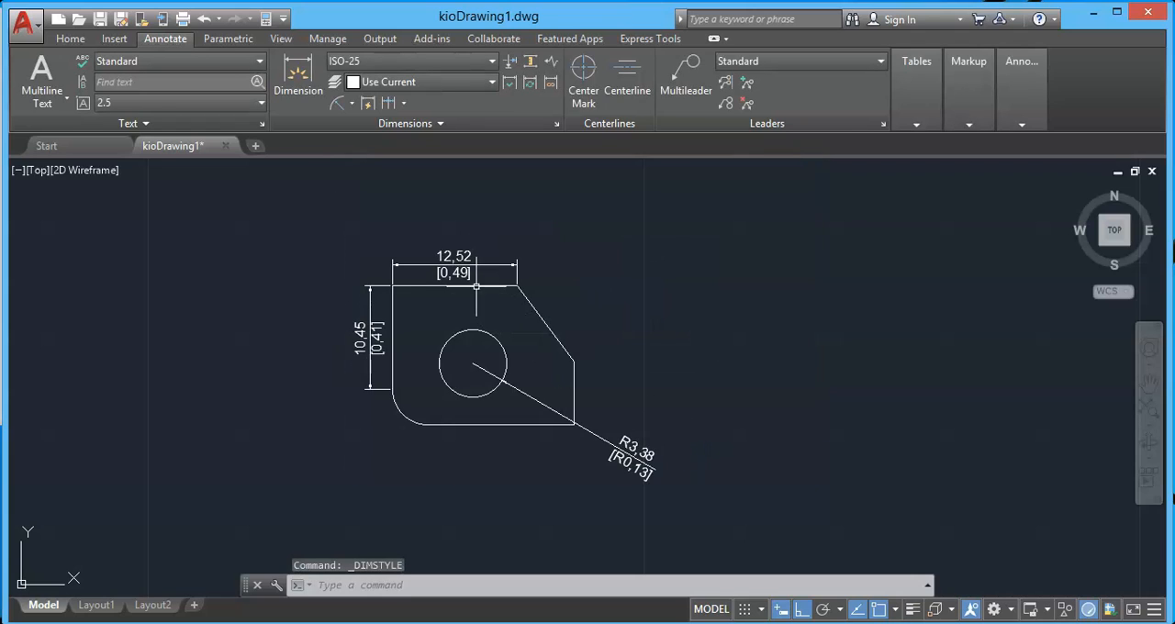
scroll(476, 287, "up", 2)
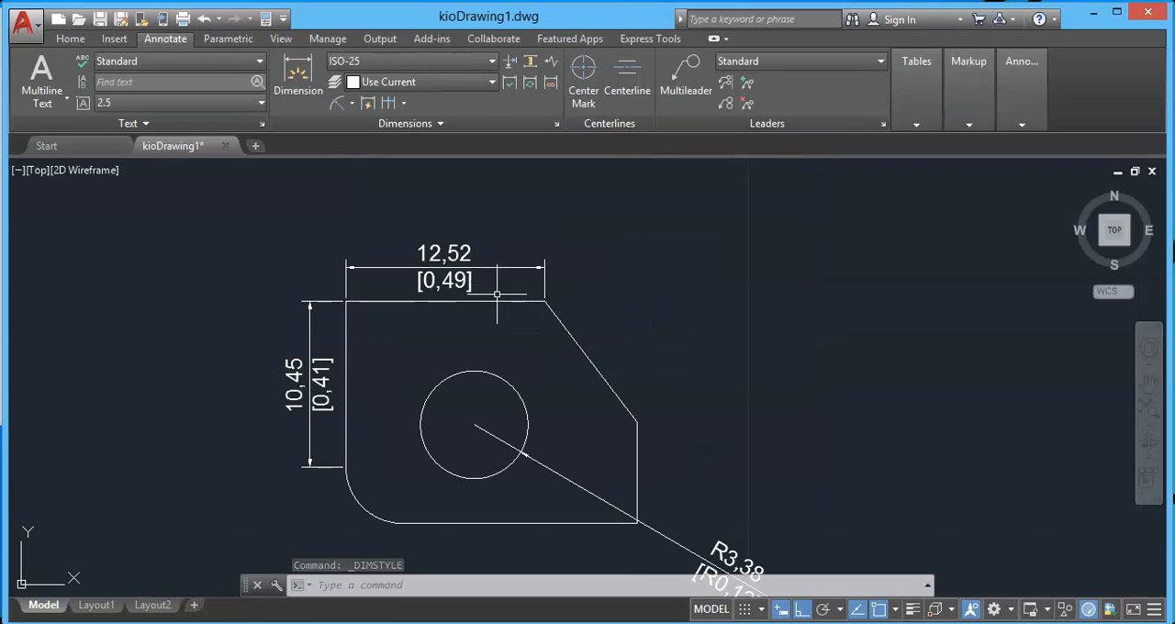
scroll(640, 325, "down", 2)
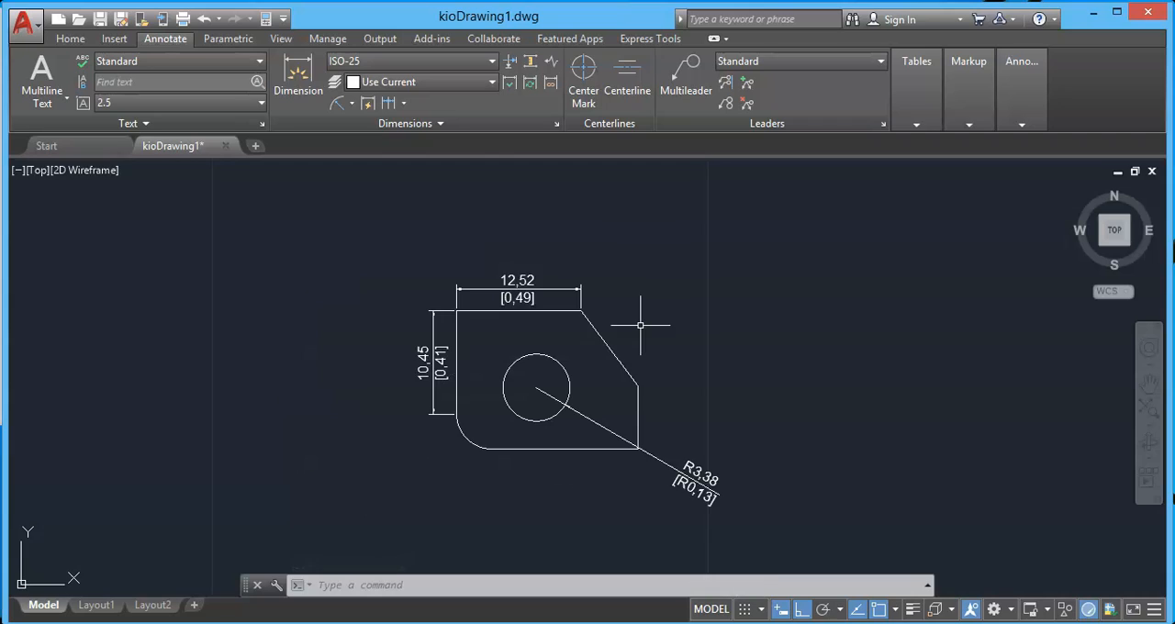
scroll(702, 514, "up", 2)
scroll(713, 431, "down", 2)
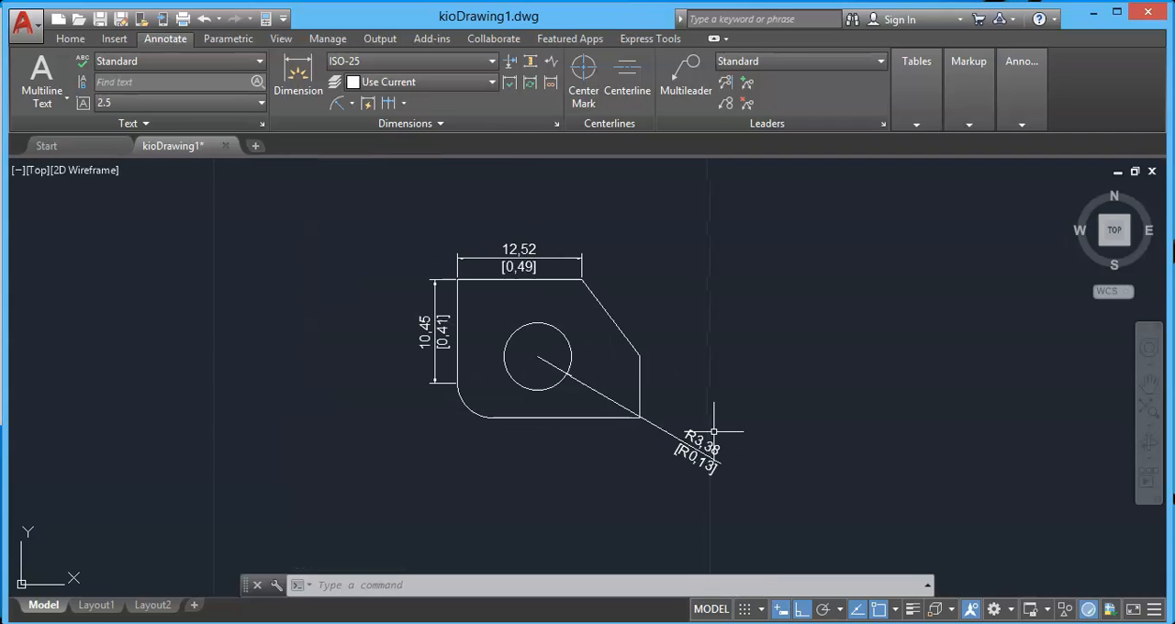